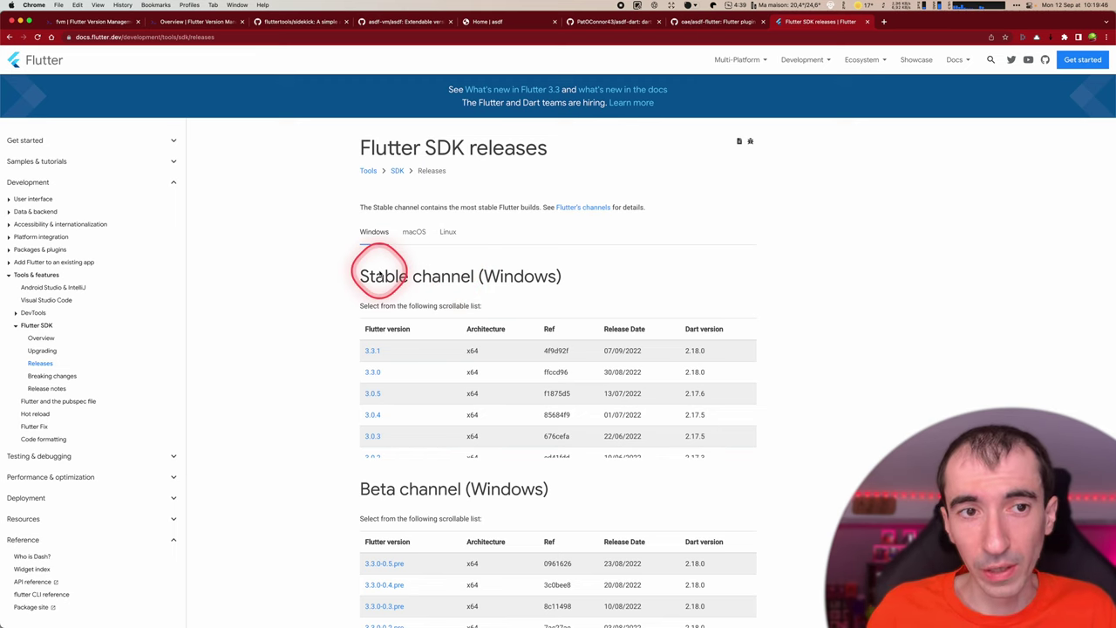
Step: Scroll the Flutter releases to find 3.0.5 in the Stable list, then go to FVM's Installation page
scroll(375, 272, "down", 1)
scroll(373, 306, "down", 2)
scroll(374, 332, "down", 1)
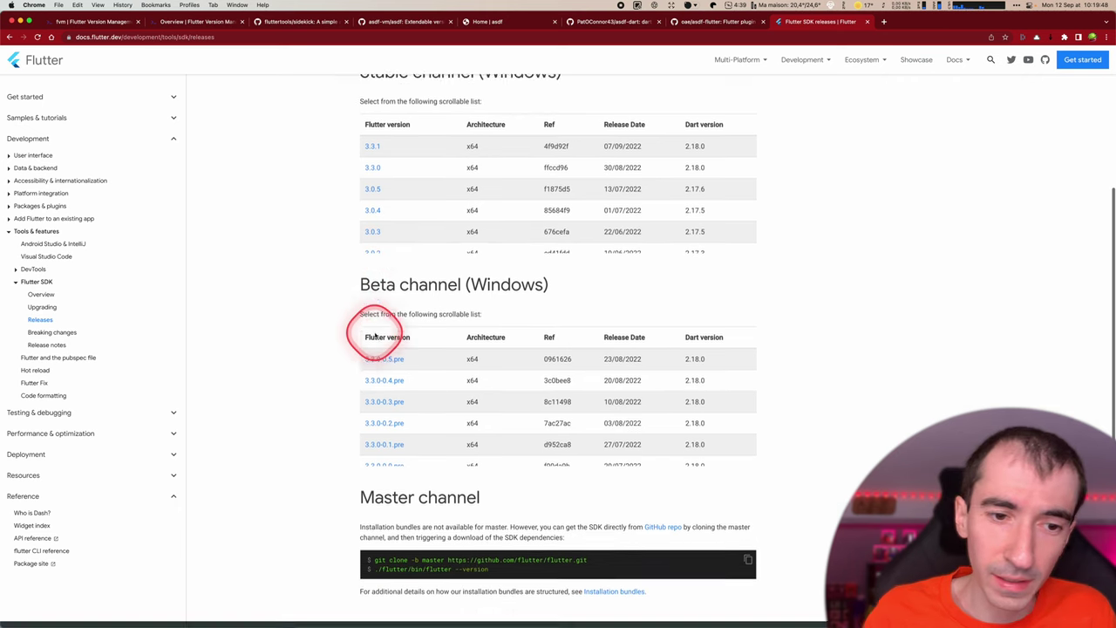
scroll(388, 401, "down", 1)
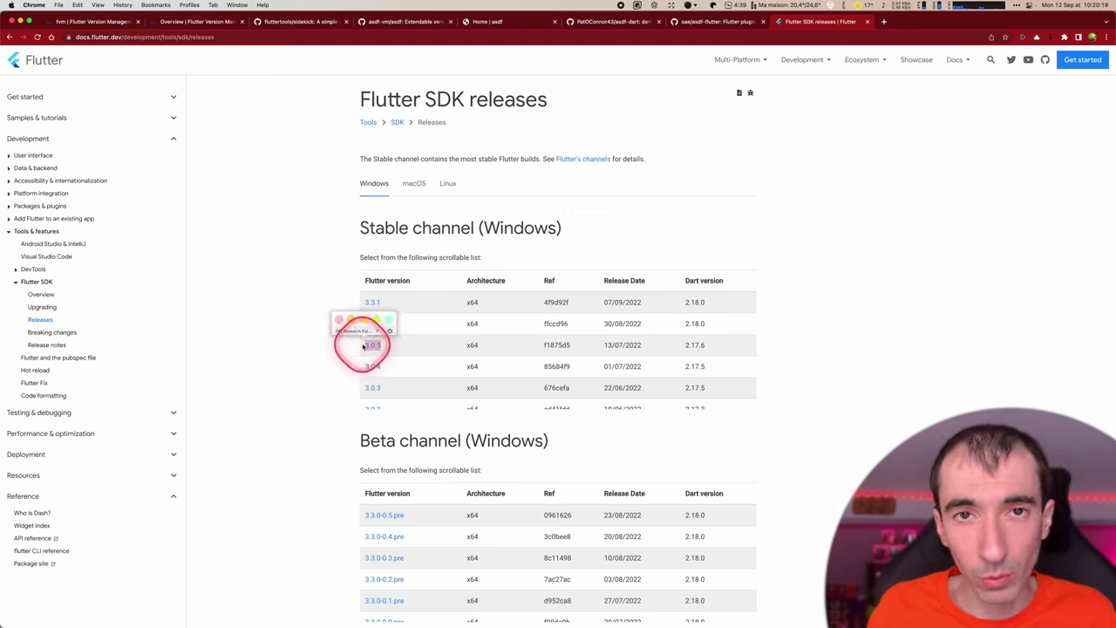
left_click_drag(364, 346, 333, 288)
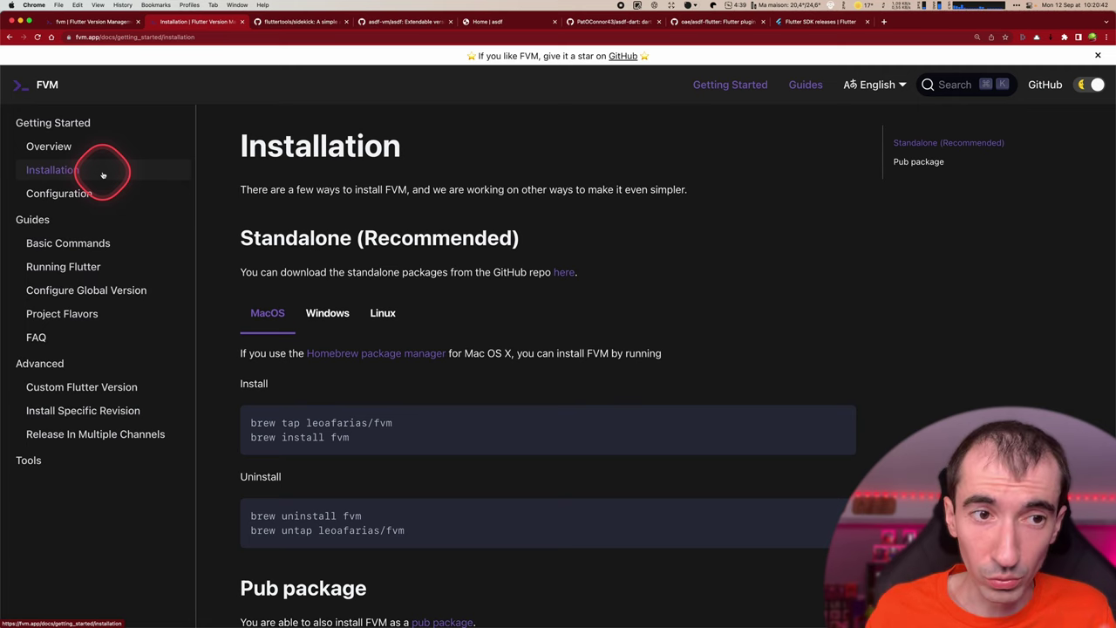
mouse_move(548, 430)
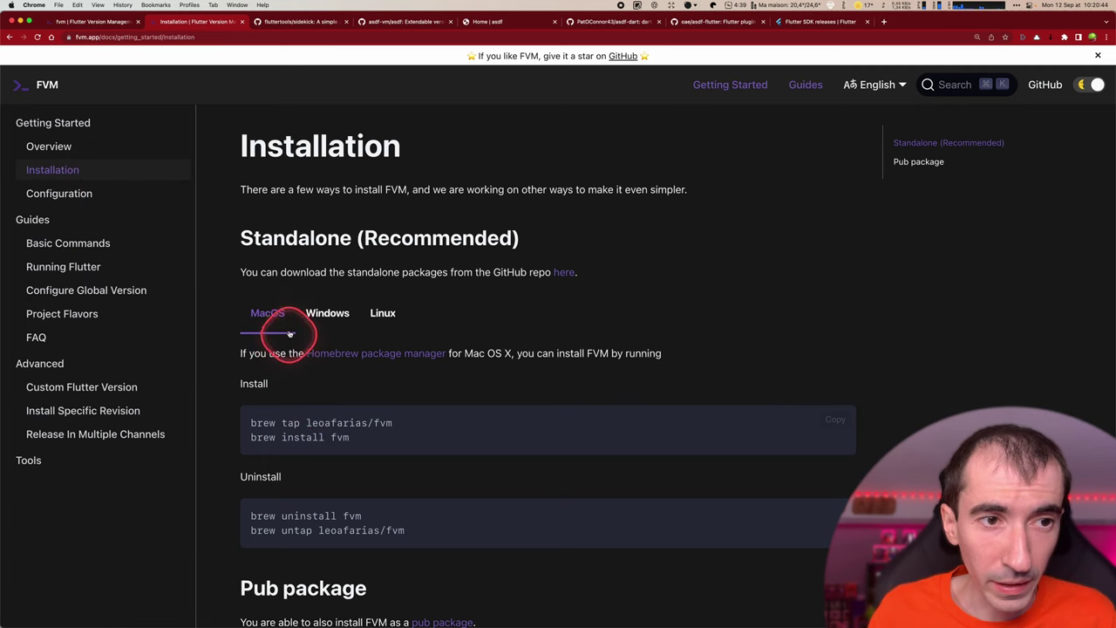
Step: Compare FVM's Windows and Linux install commands and the Pub package option, then view the Sidekick GitHub README
left_click(313, 321)
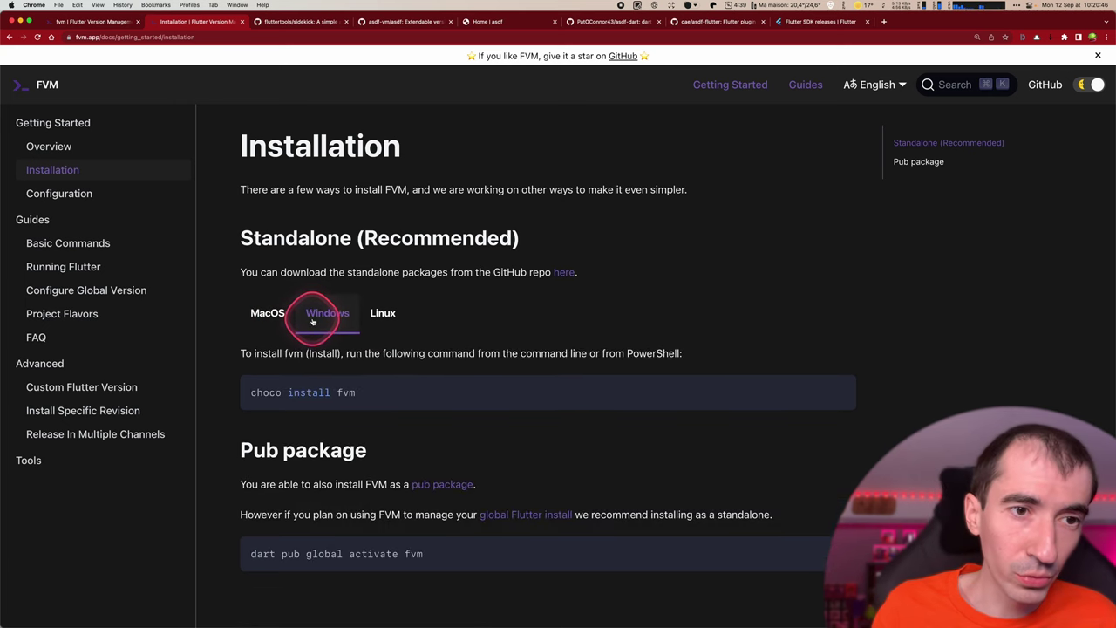
left_click(372, 321)
mouse_move(436, 429)
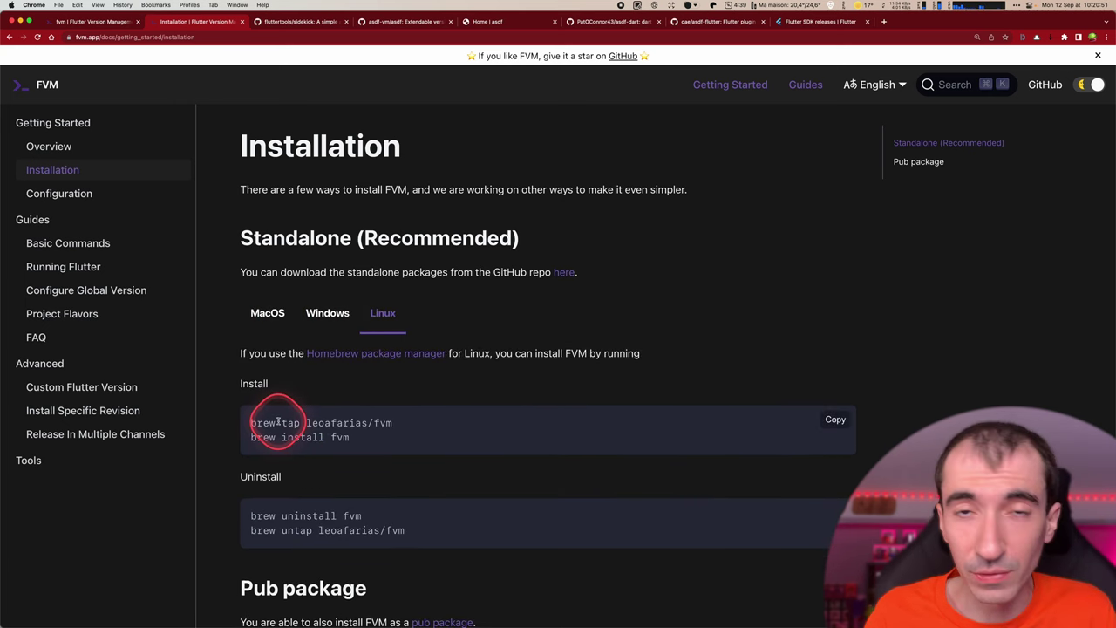
scroll(314, 438, "down", 2)
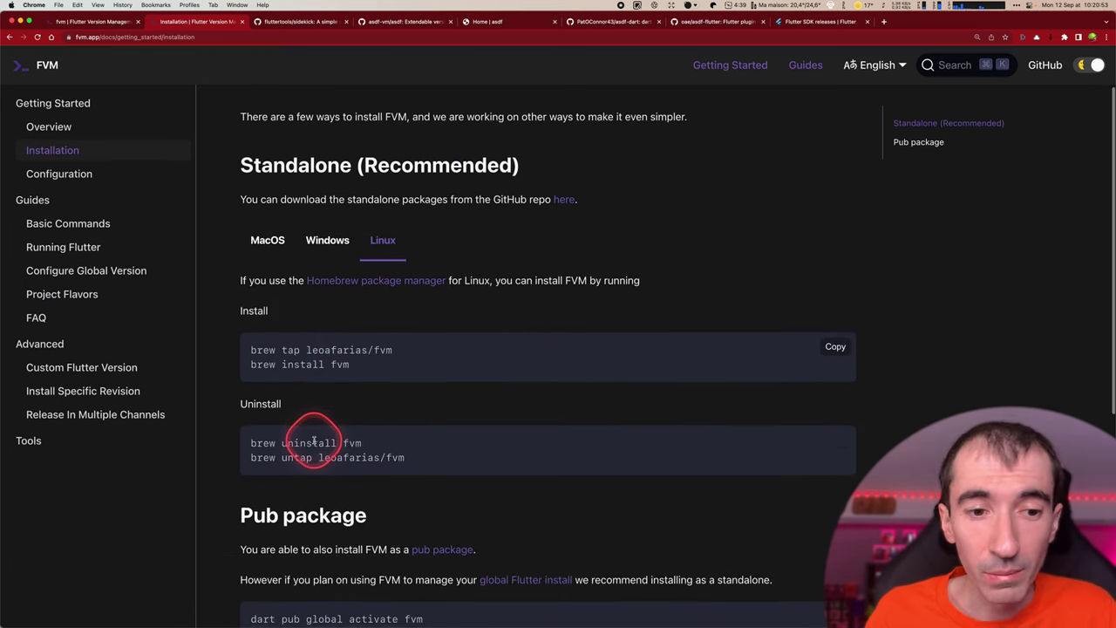
scroll(312, 443, "down", 2)
scroll(281, 518, "down", 1)
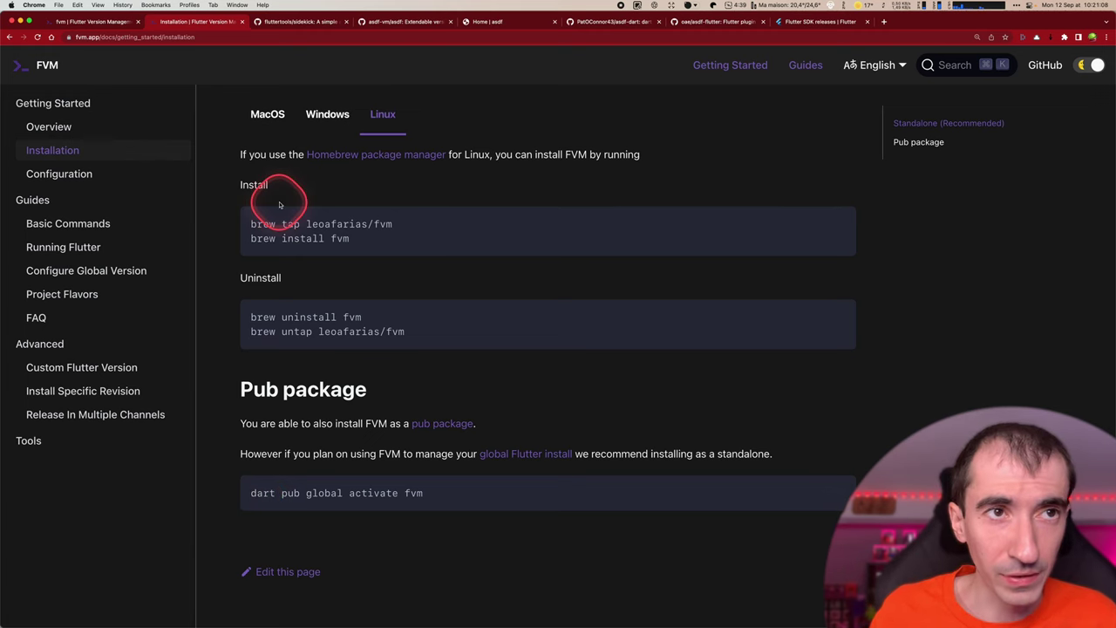
left_click(296, 21)
scroll(409, 197, "up", 1)
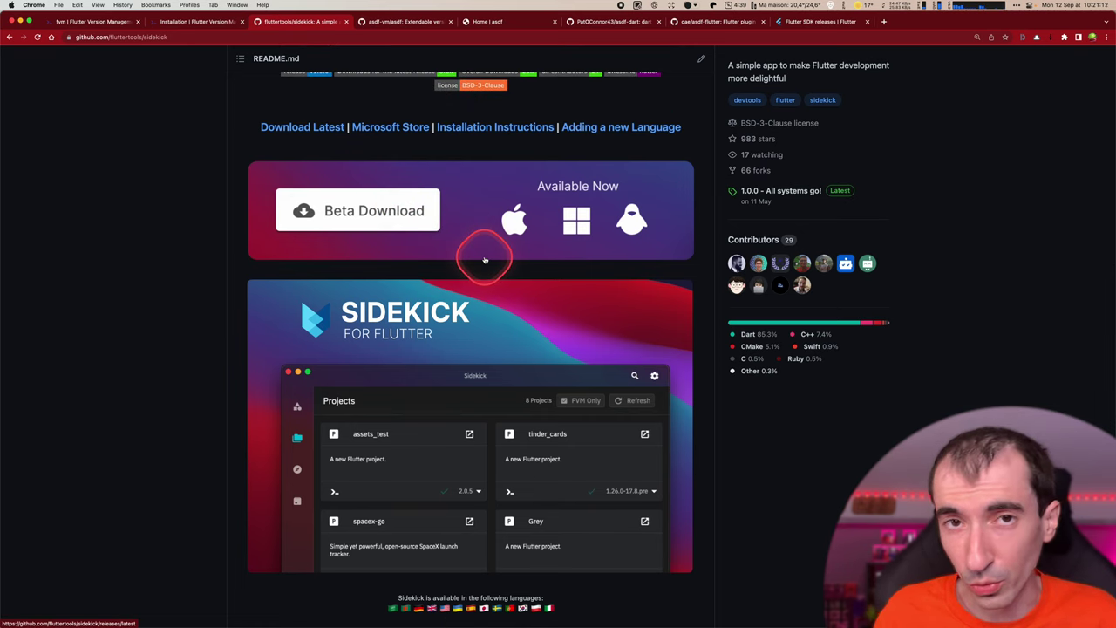
Step: Open the Sidekick 1.0.0 release from the README and scroll to its 12 download assets
scroll(621, 455, "down", 1)
scroll(621, 454, "down", 3)
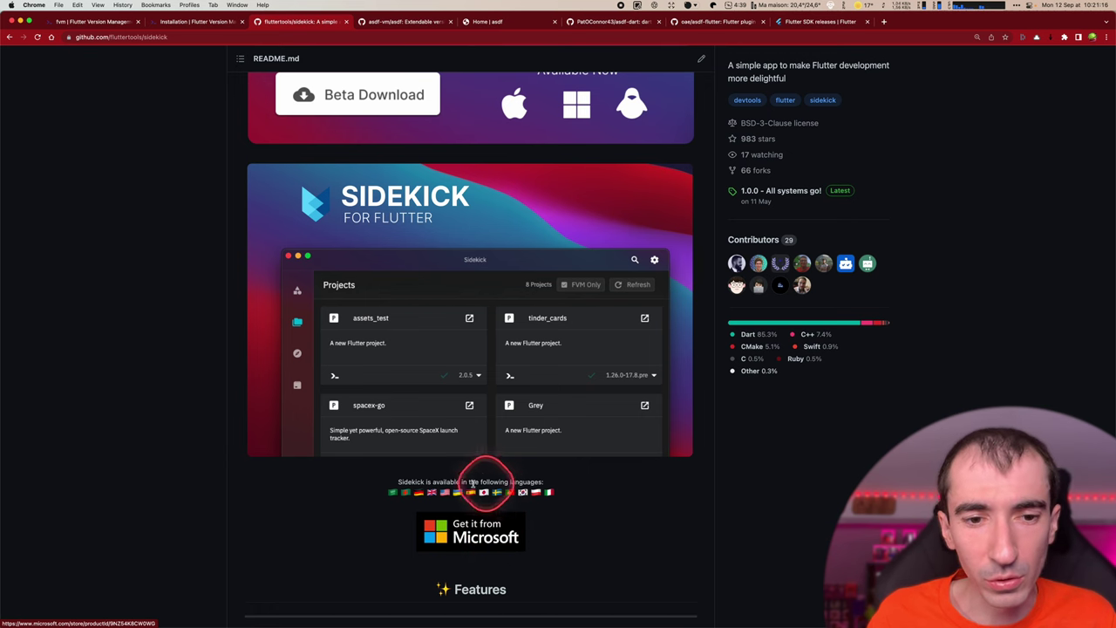
scroll(478, 514, "up", 4)
scroll(475, 512, "up", 8)
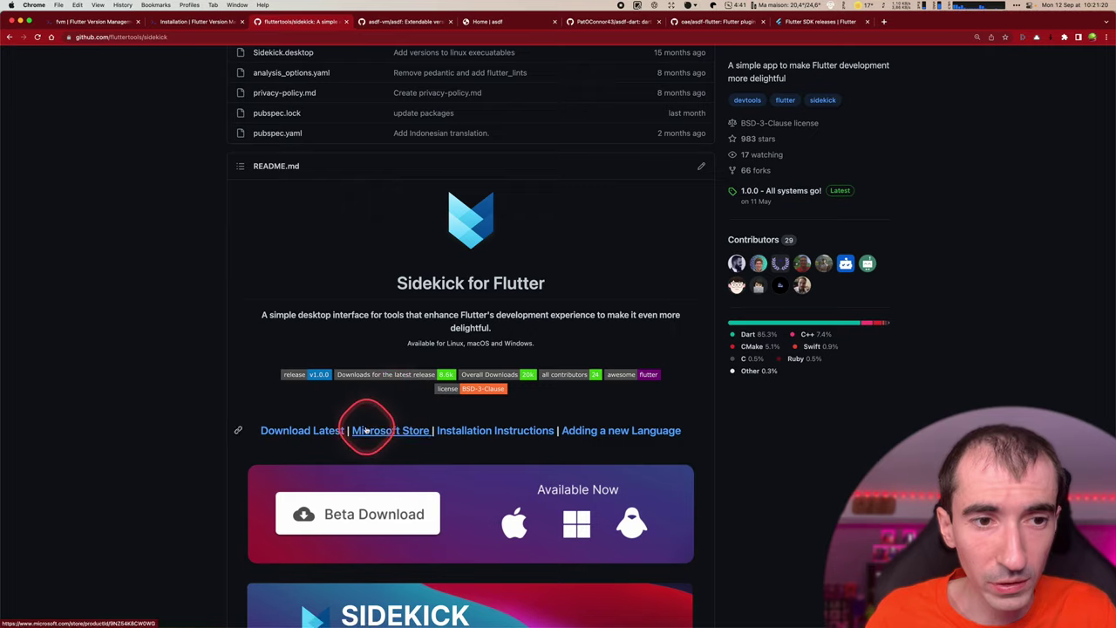
left_click(327, 429)
scroll(299, 368, "down", 2)
scroll(299, 368, "down", 3)
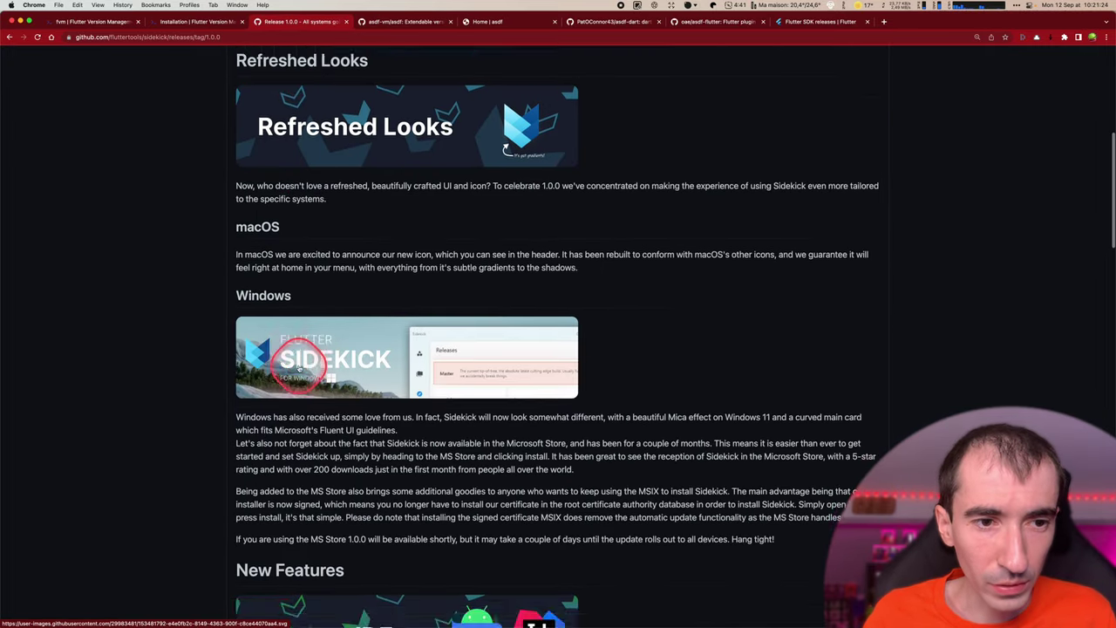
scroll(299, 368, "down", 8)
scroll(299, 368, "down", 4)
scroll(299, 367, "down", 10)
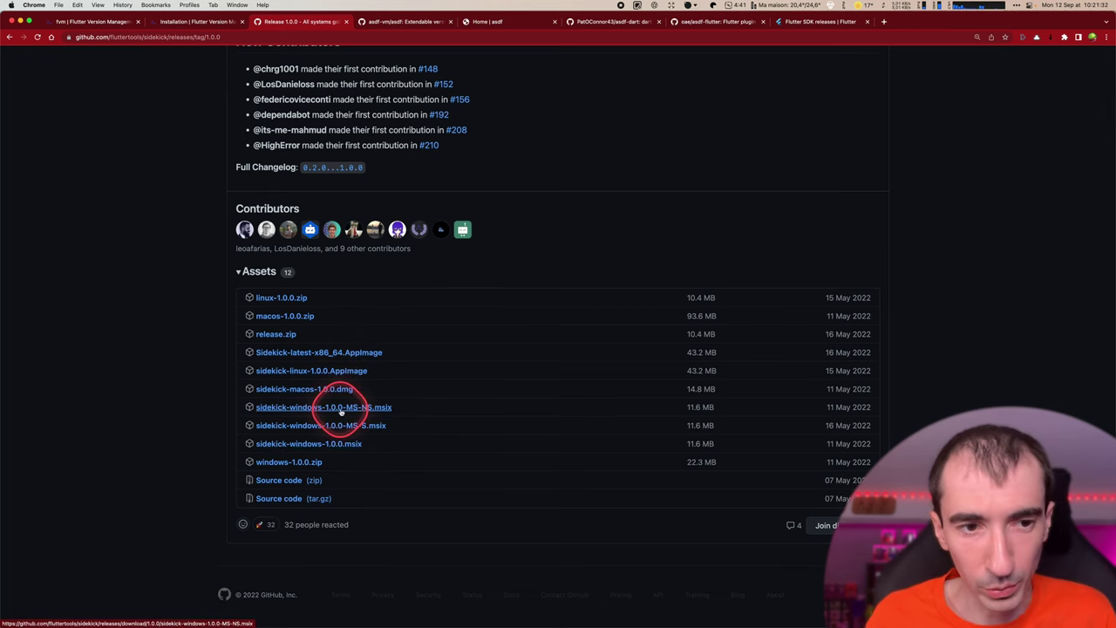
Step: Launch Sidekick by searching 'side', move it aside, and start upgrading the master Flutter channel
key("super+space")
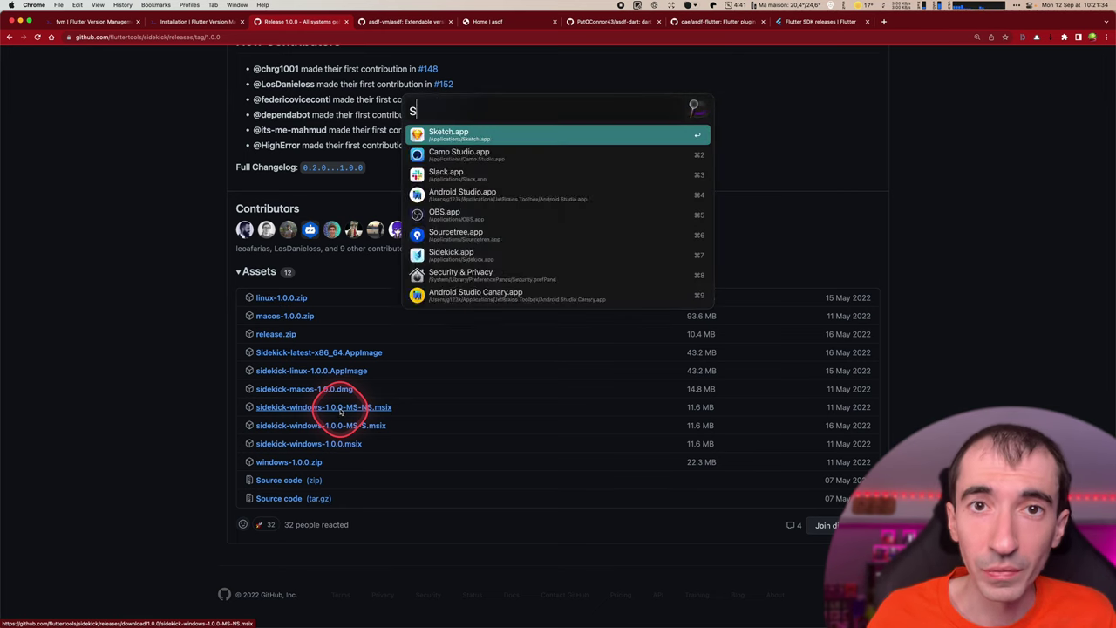
type("side")
key("Return")
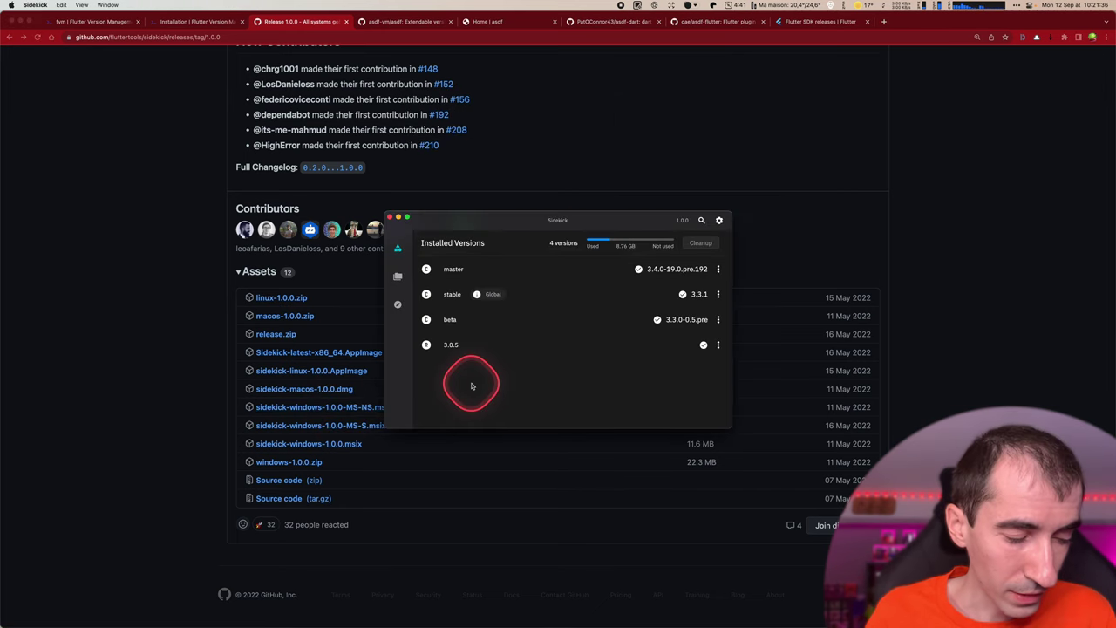
left_click_drag(612, 221, 822, 197)
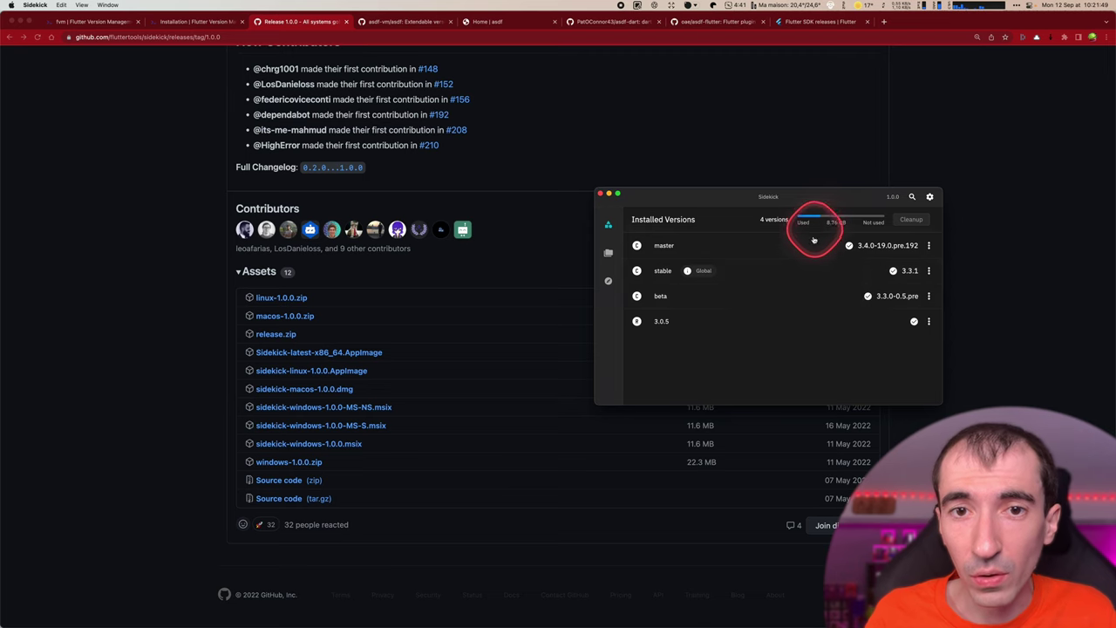
left_click(928, 245)
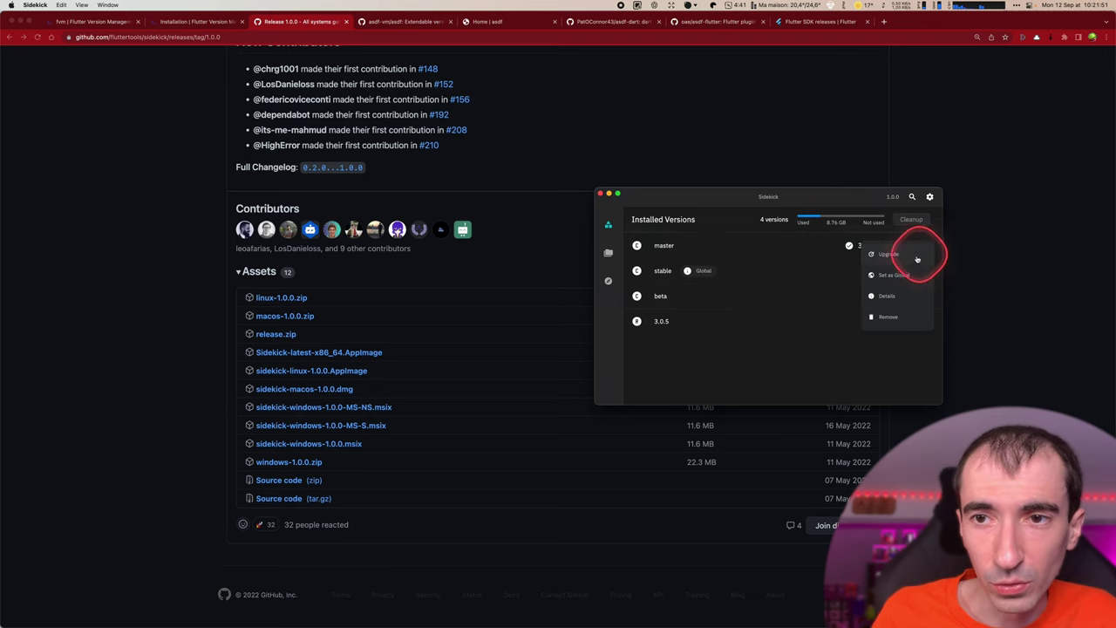
left_click(902, 257)
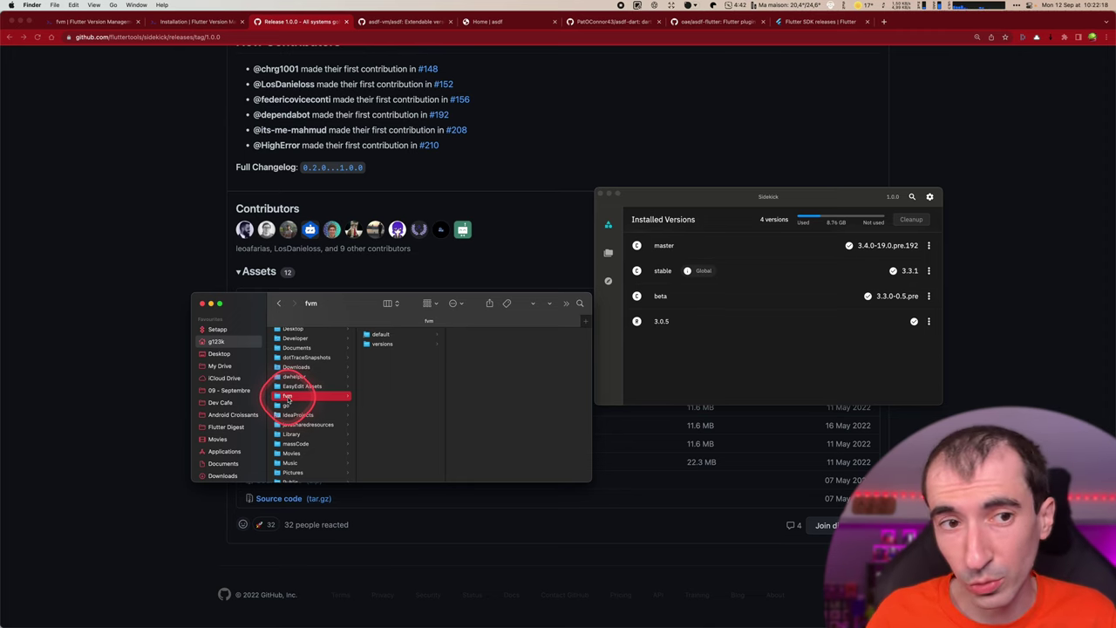
Step: In Finder, inspect fvm's versions folders 3.0.5, master and stable, plus default, then return to Sidekick
left_click(380, 345)
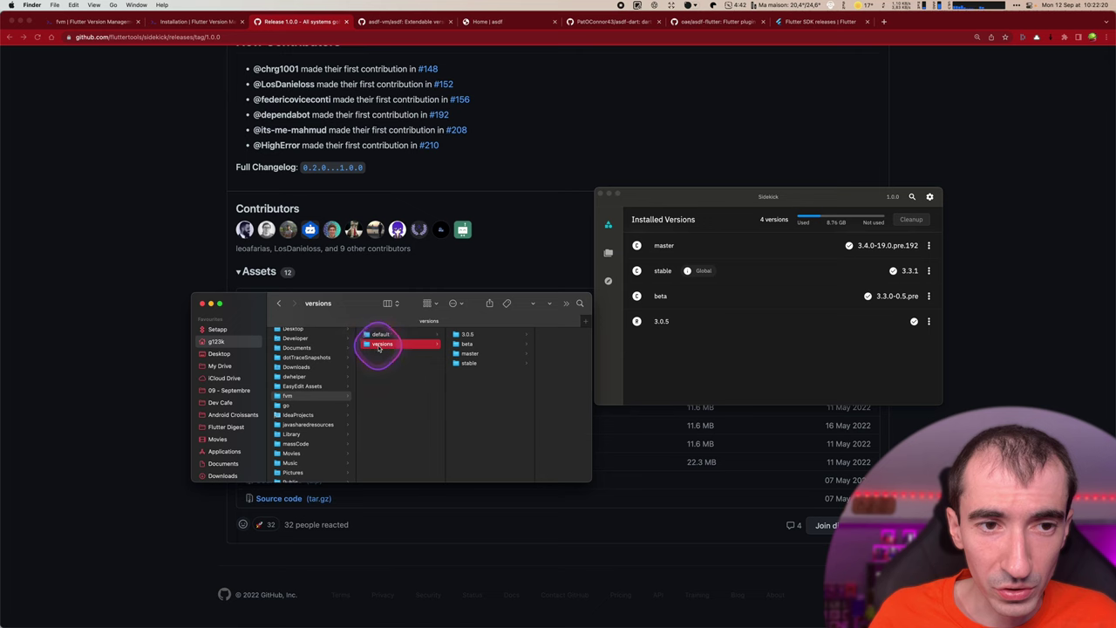
left_click(469, 334)
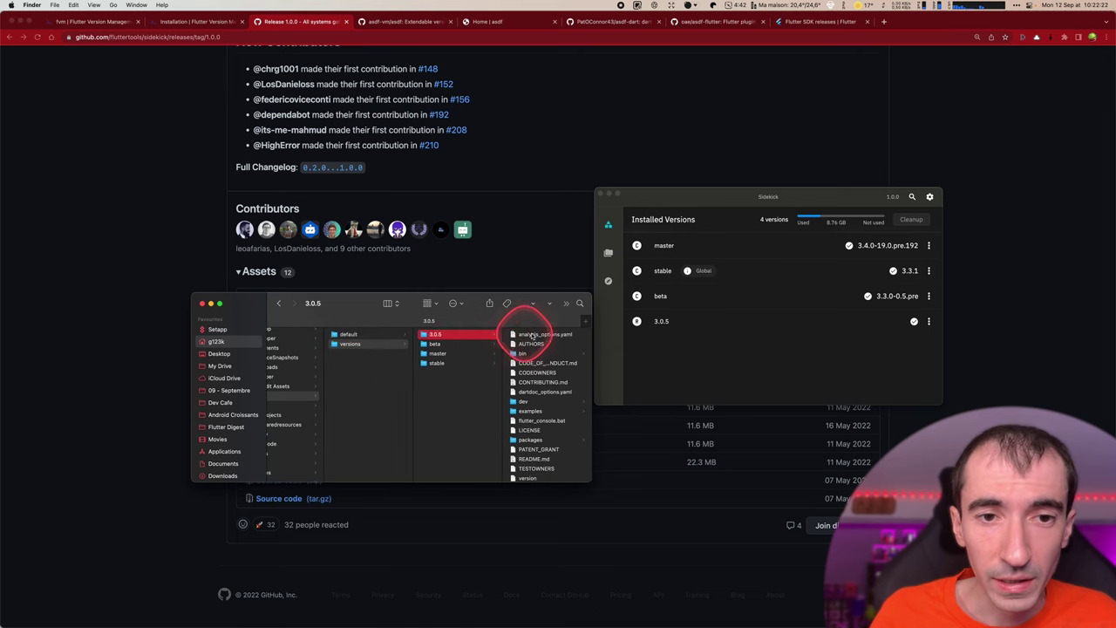
left_click(440, 345)
left_click(443, 354)
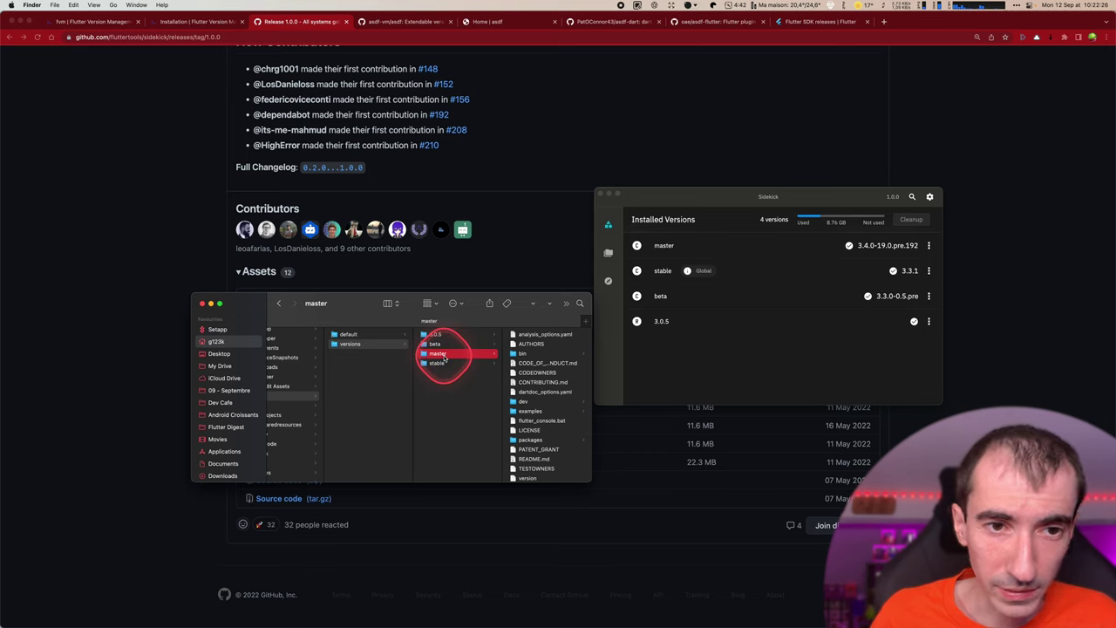
left_click(436, 334)
left_click(337, 338)
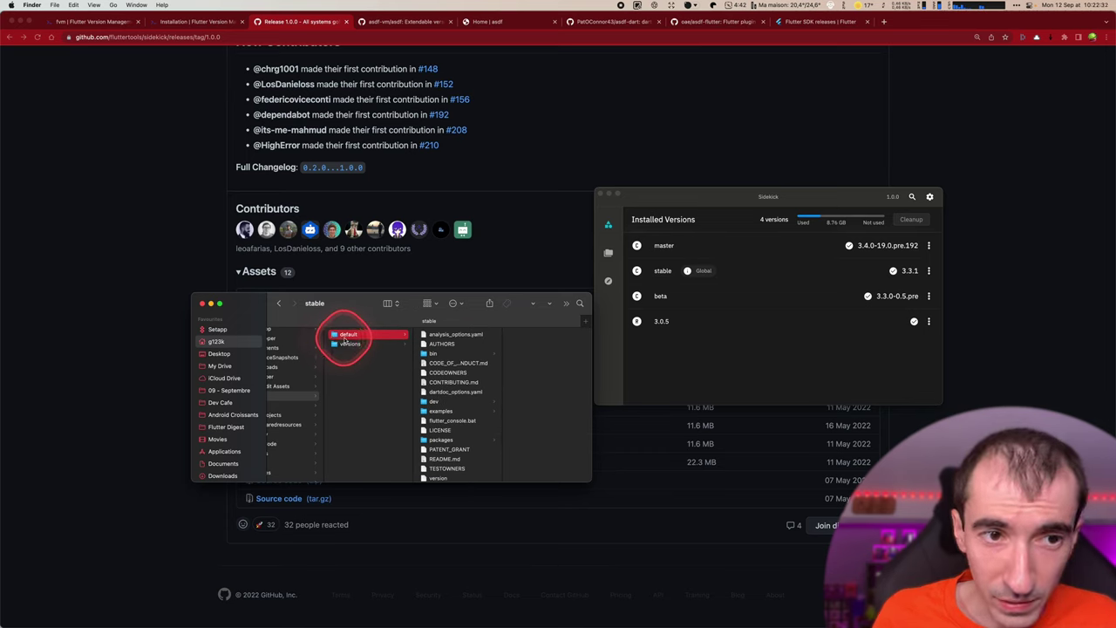
left_click(685, 264)
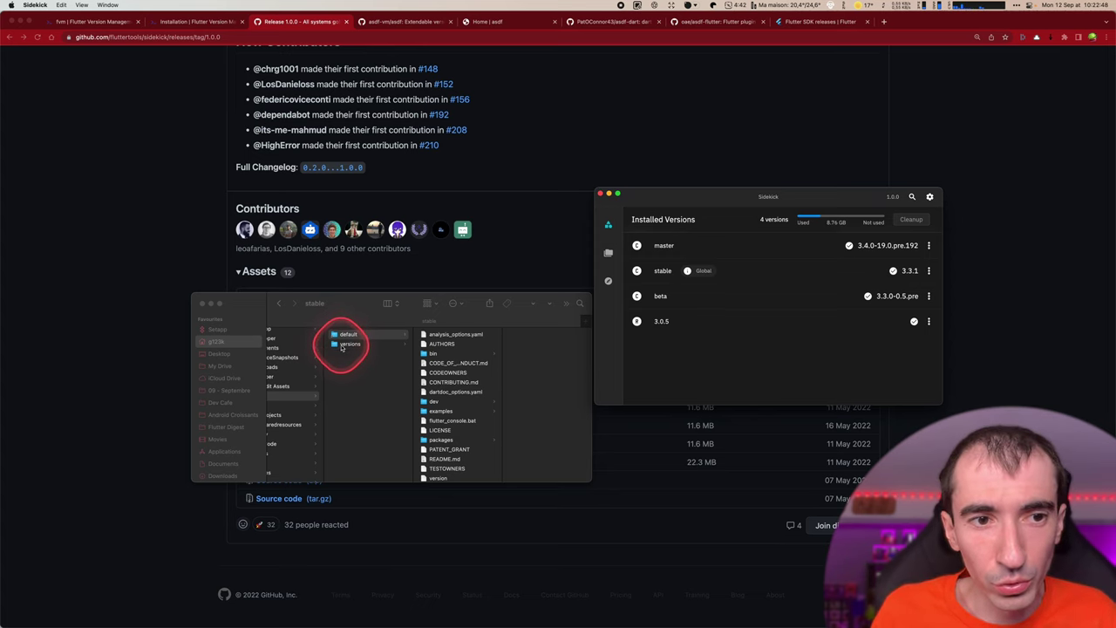
Step: Show Finder's default folder, then open Sidekick's General settings (theme System, IDE Custom, version 1.0.0)
left_click(348, 335)
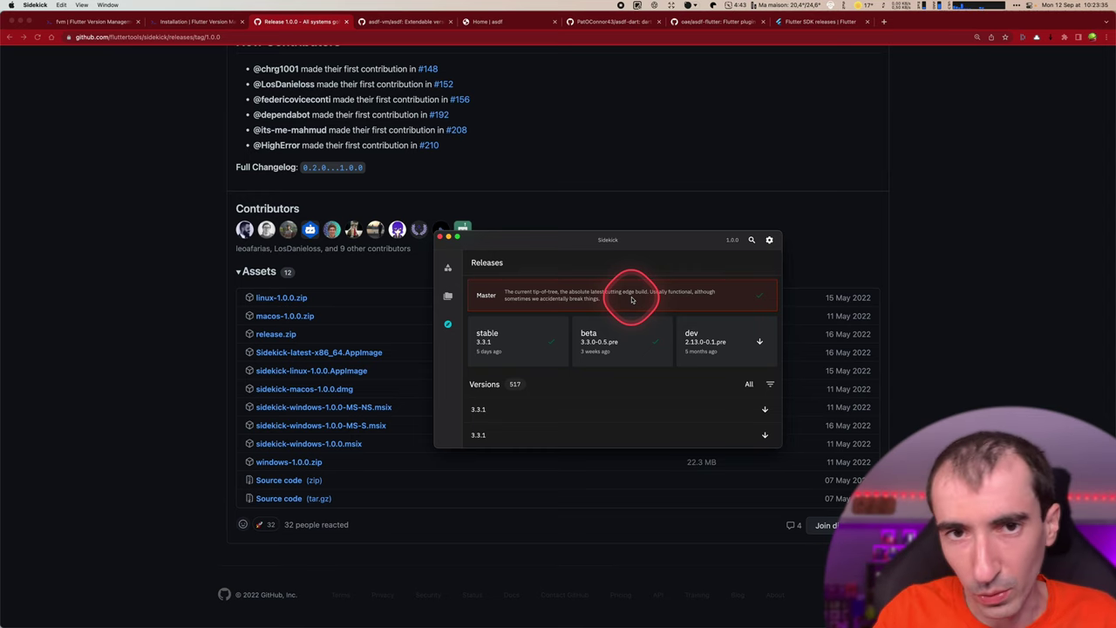
left_click(769, 239)
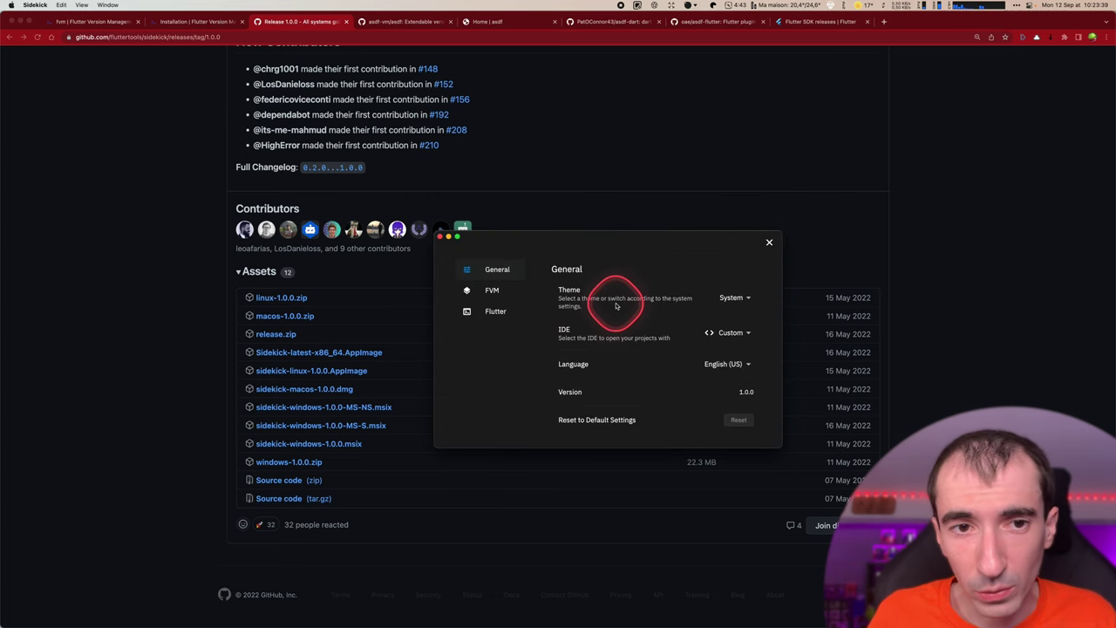
Step: Check Sidekick's FVM and Flutter settings, close them, and view the still-empty Projects list
left_click(495, 290)
left_click(493, 311)
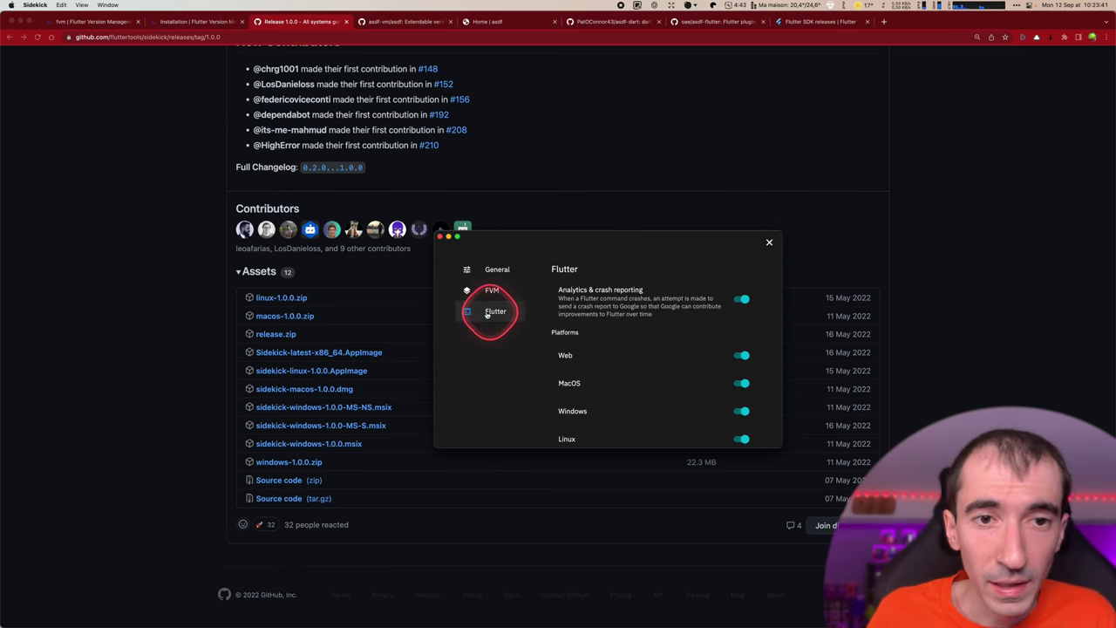
scroll(554, 353, "down", 1)
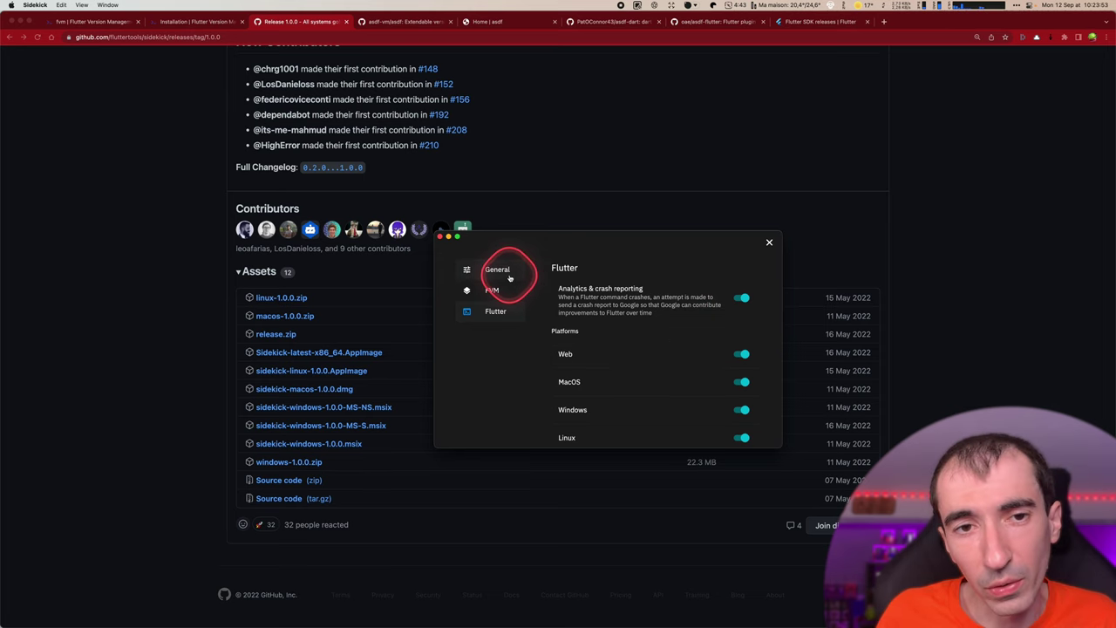
key("Escape")
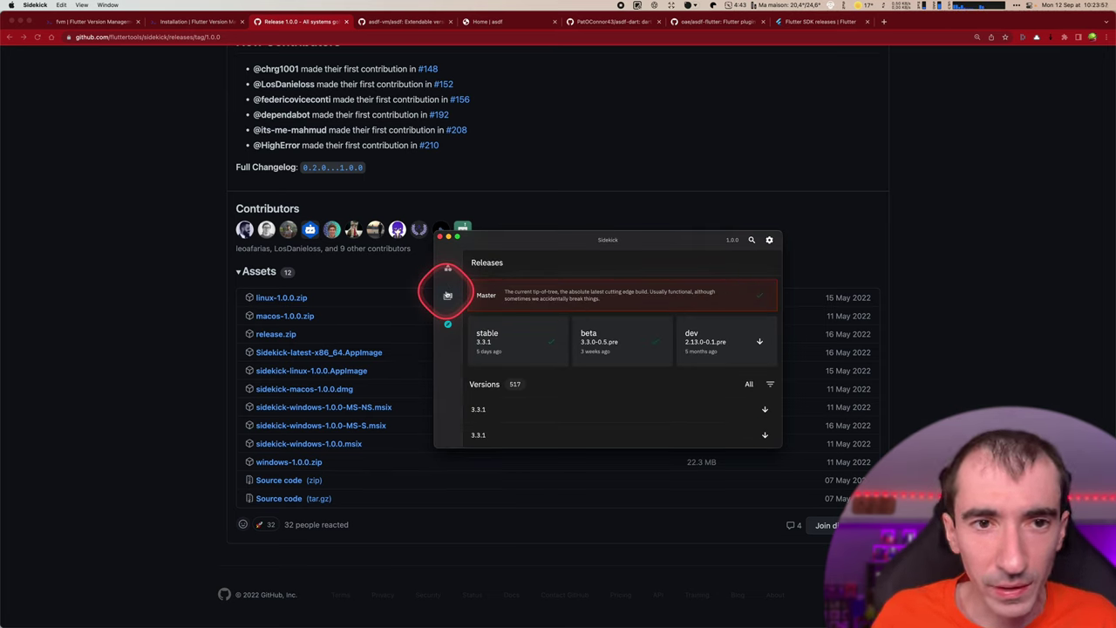
left_click(447, 295)
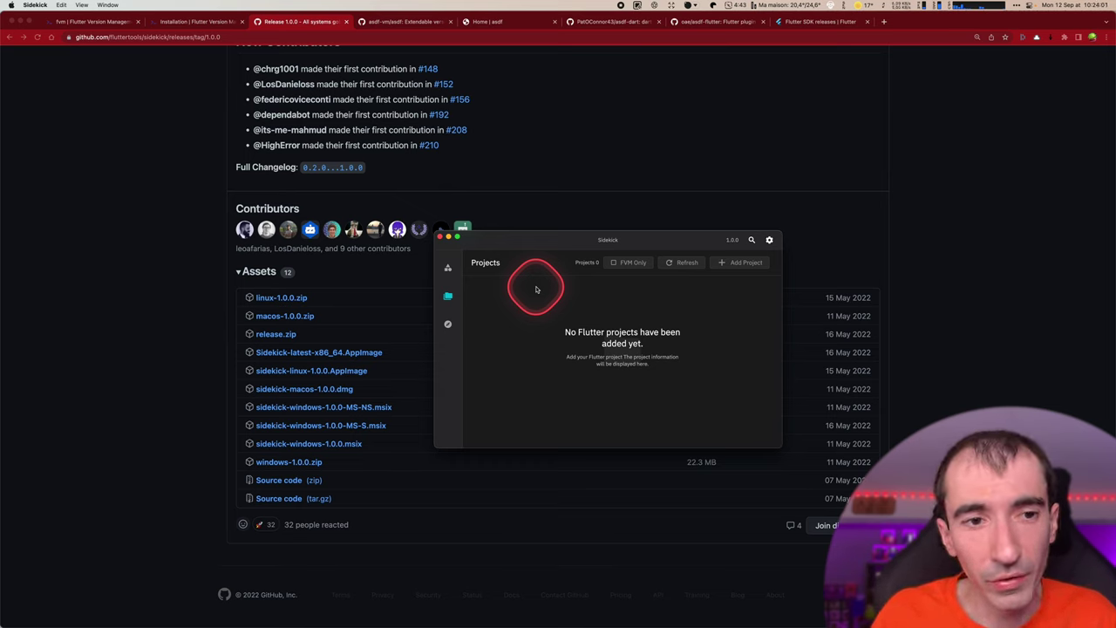
mouse_move(408, 625)
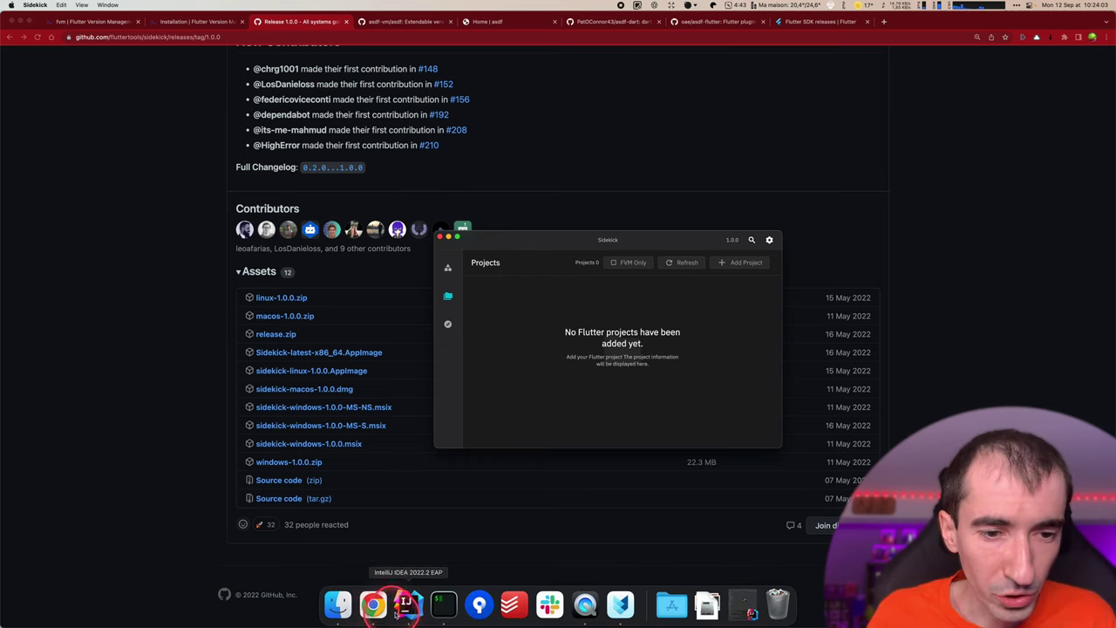
left_click(408, 604)
Step: Check in IntelliJ IDEA preferences that the Flutter SDK path is fvm/versions/3.0.5
left_click(39, 4)
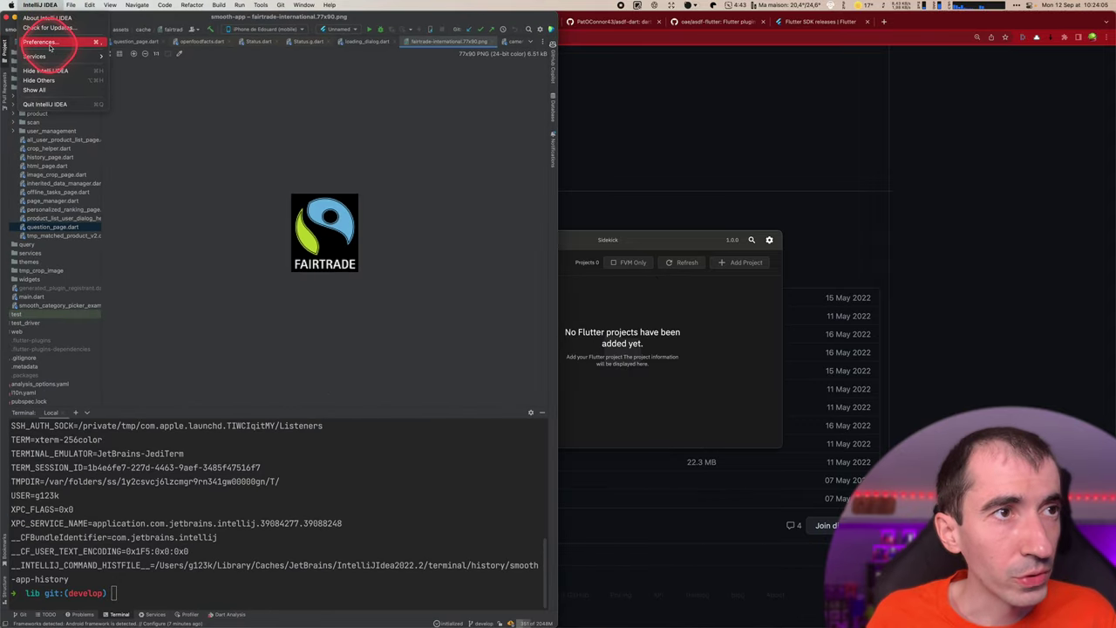
left_click(49, 48)
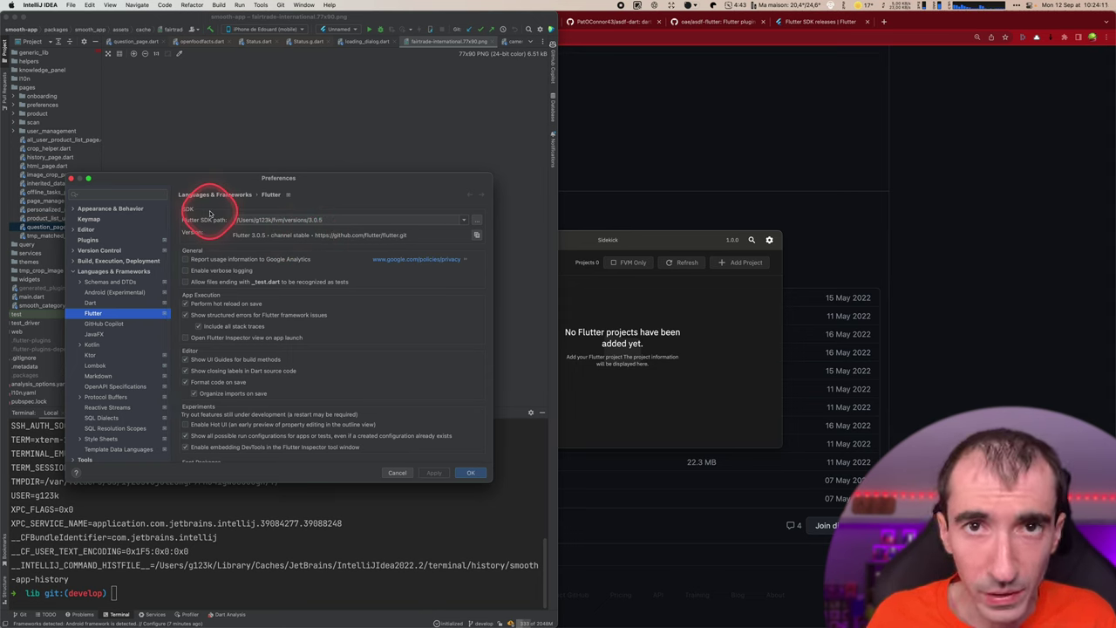
left_click(580, 305)
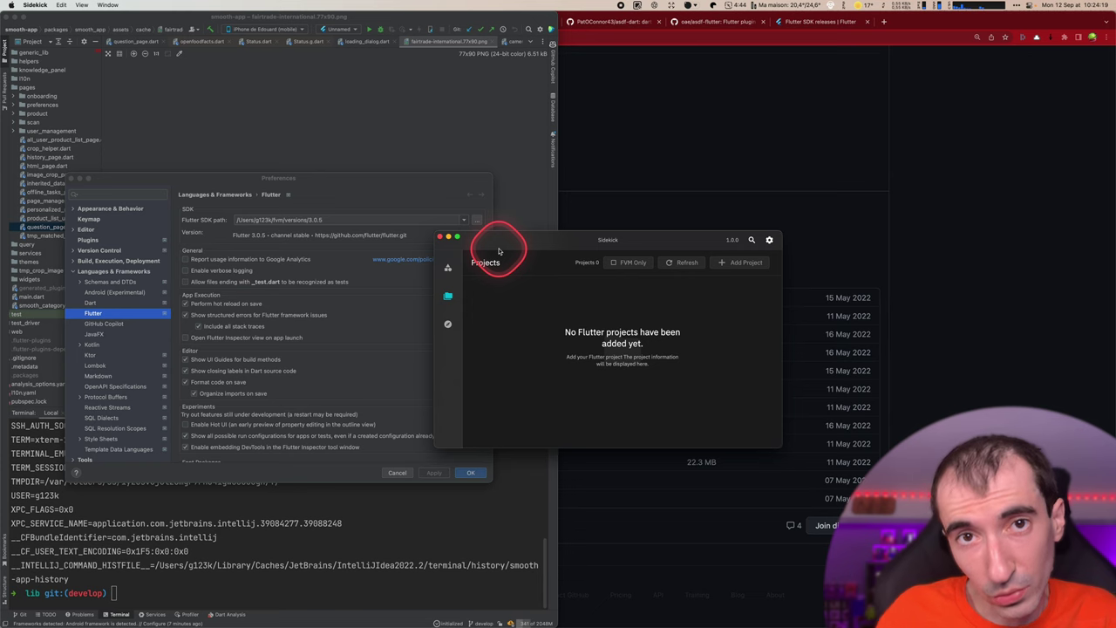
Step: Add the smooth_app folder as a Sidekick project and select Flutter 3.0.5 for it
left_click(447, 267)
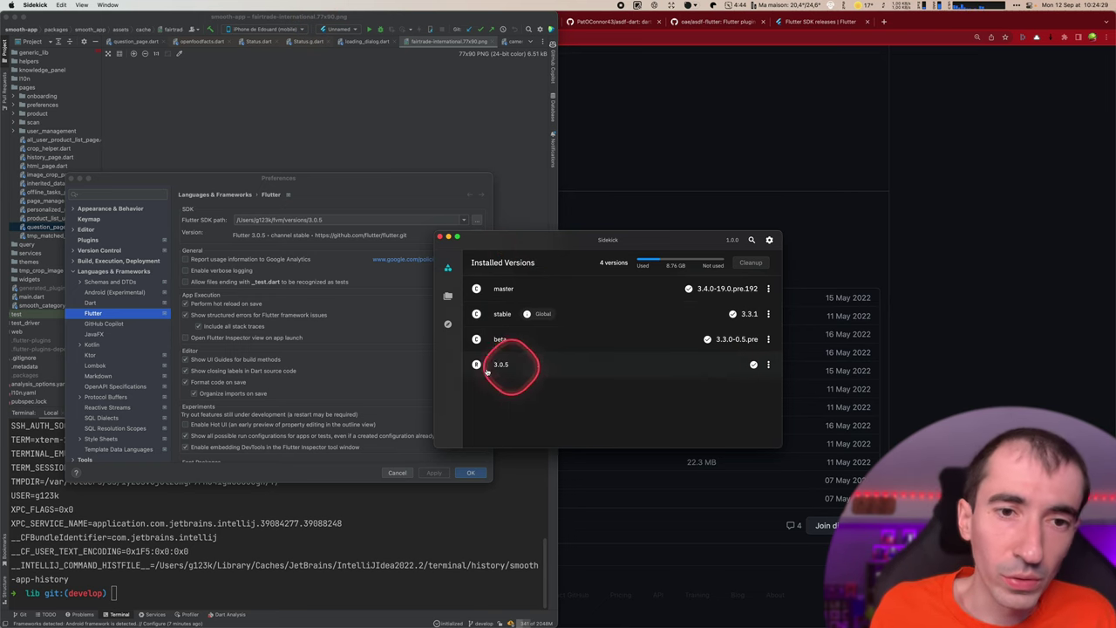
left_click(447, 298)
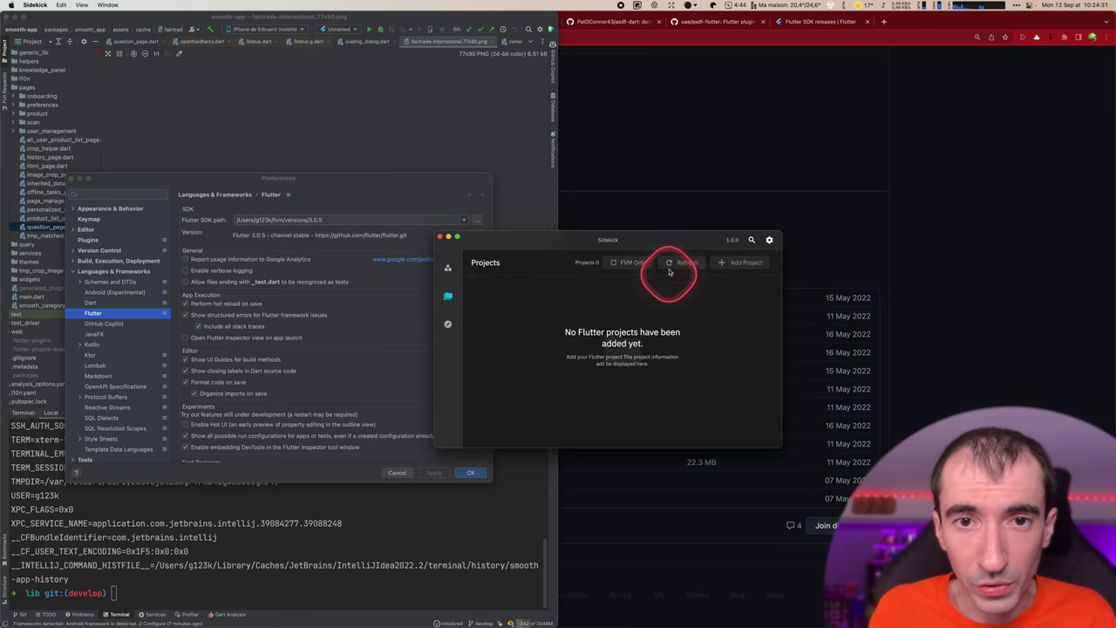
left_click(762, 263)
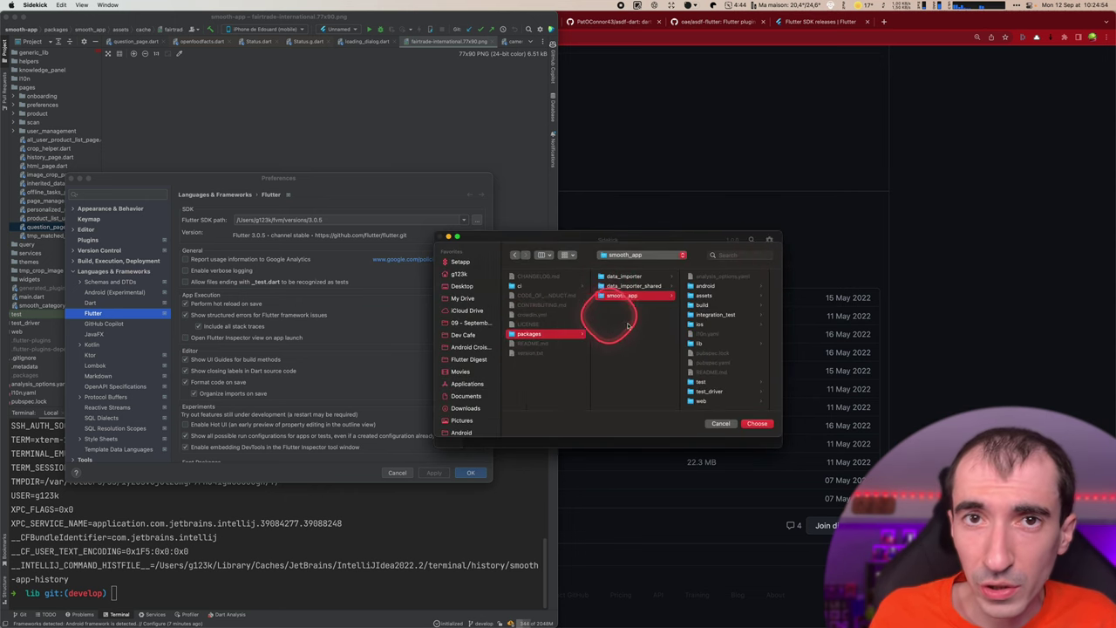
left_click(758, 423)
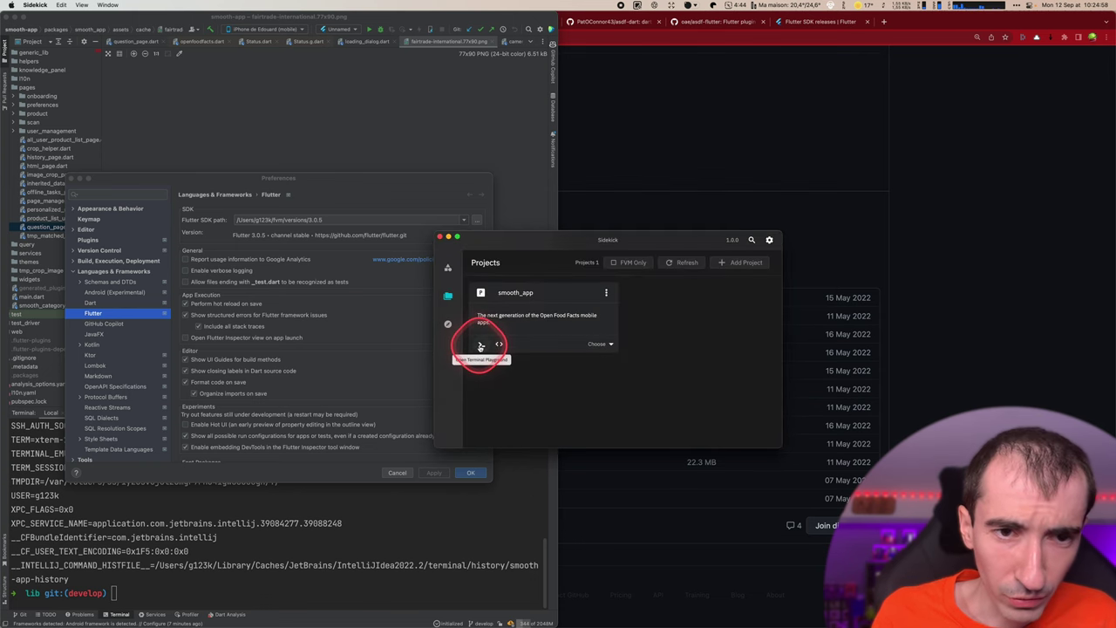
left_click(603, 344)
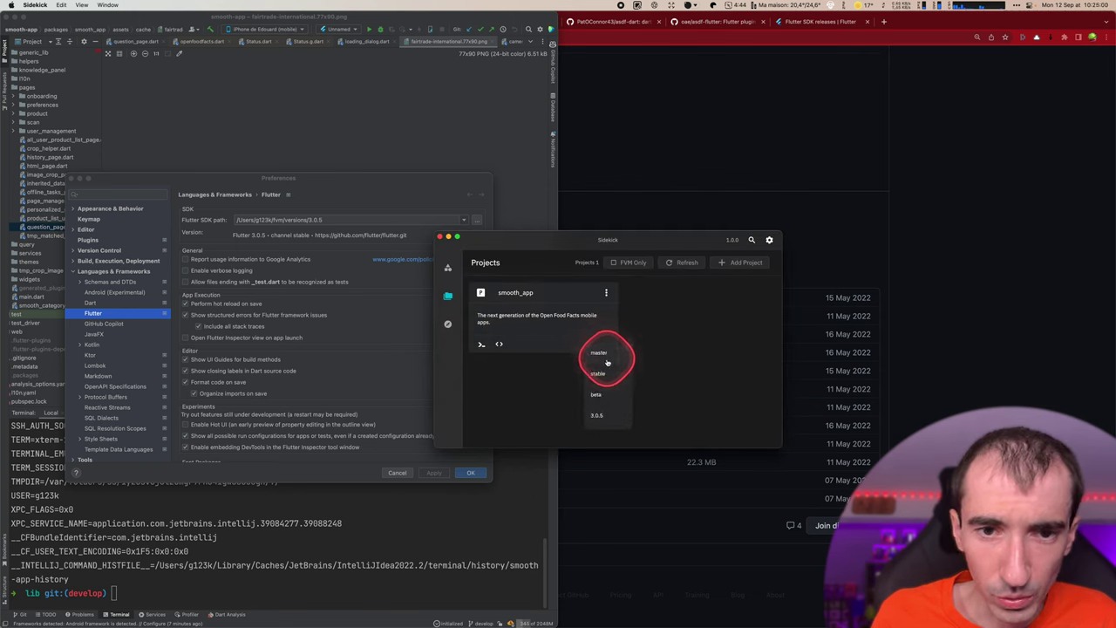
left_click(598, 416)
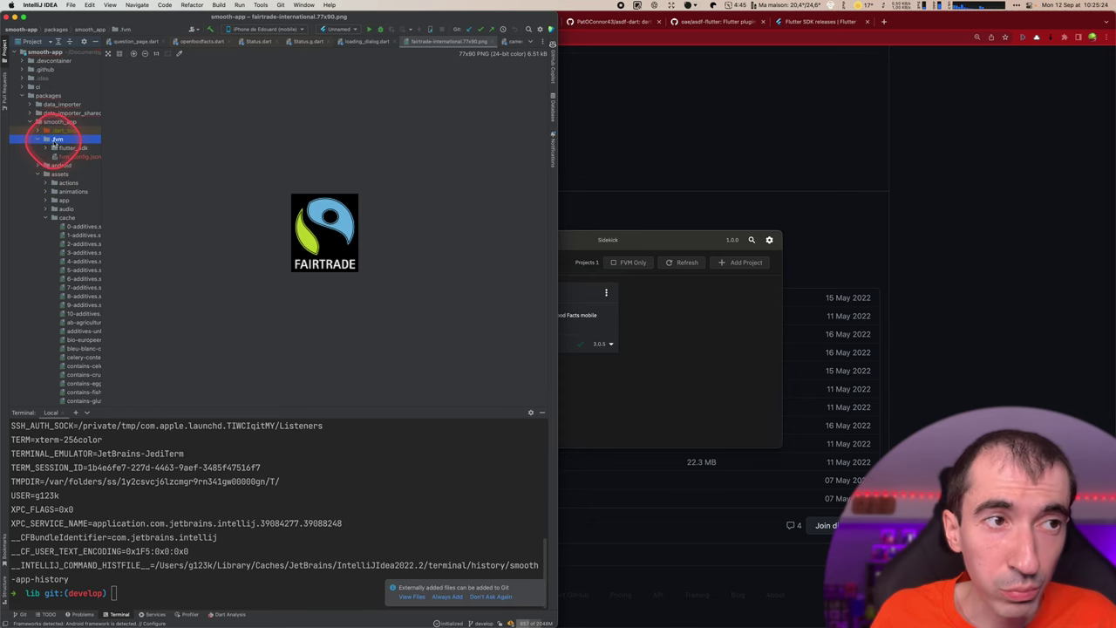
Step: Confirm fvm_config.json pins 3.0.5, then set IntelliJ's Flutter SDK path to .fvm/flutter_sdk
double_click(77, 157)
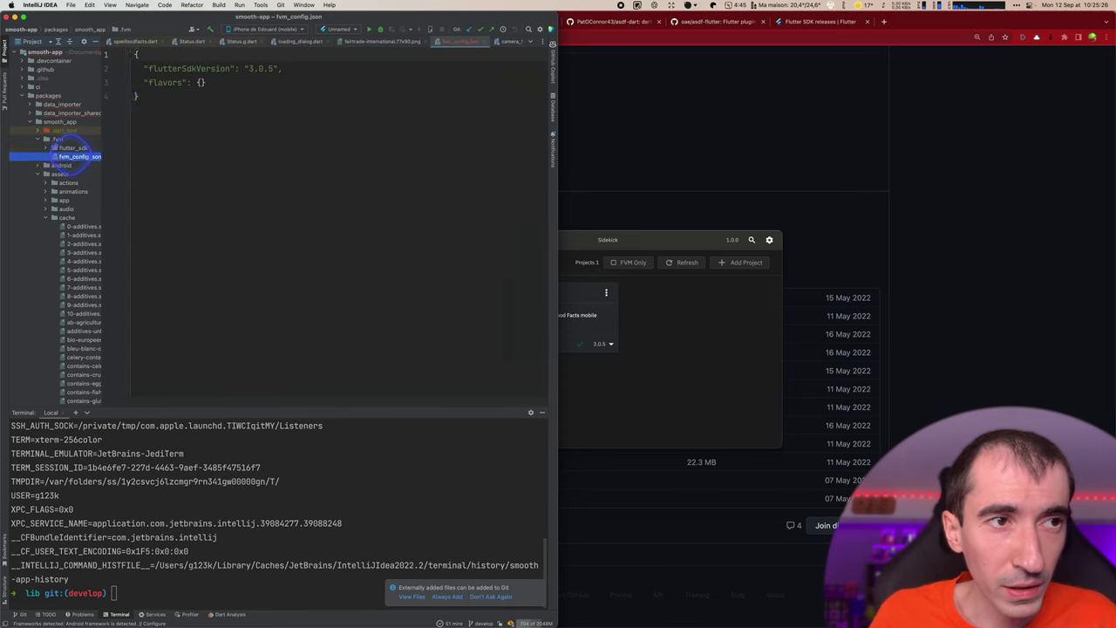
key("super+a")
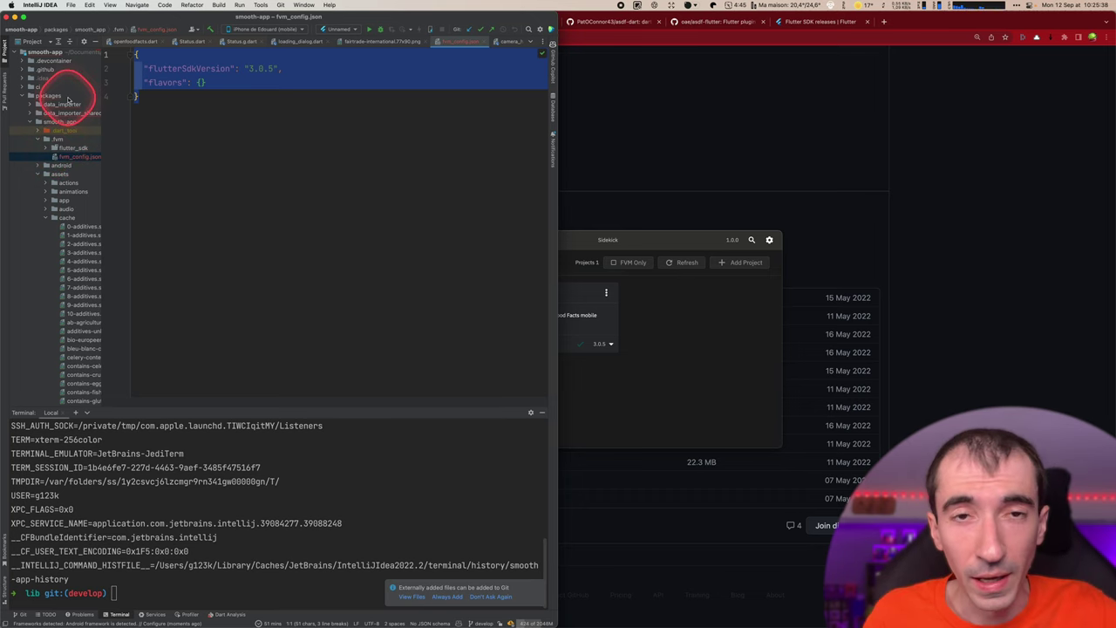
left_click(39, 4)
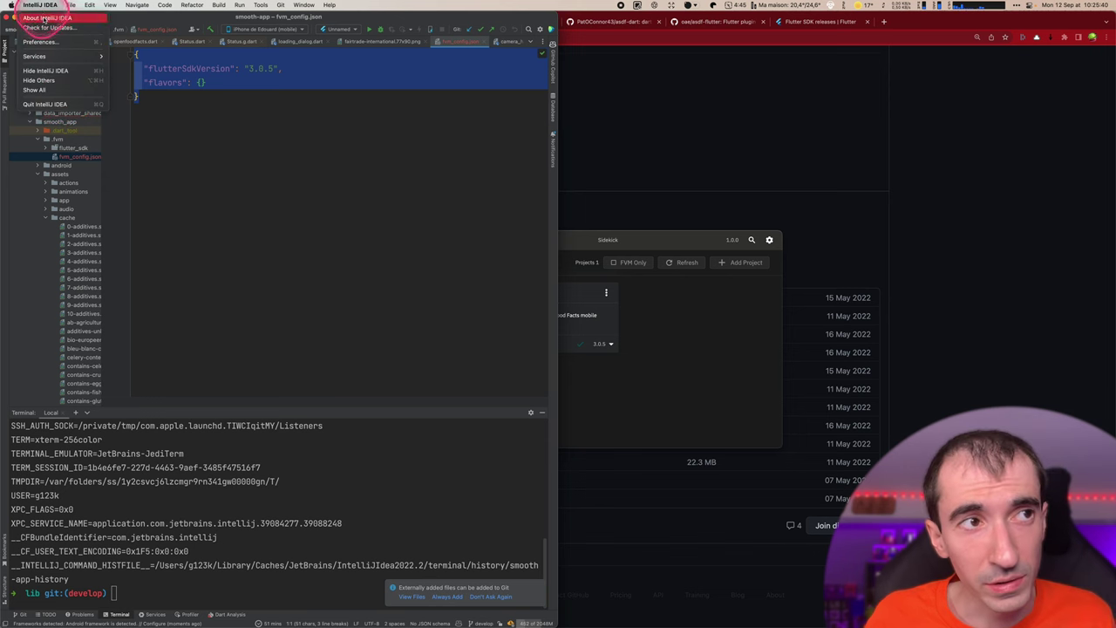
left_click(53, 42)
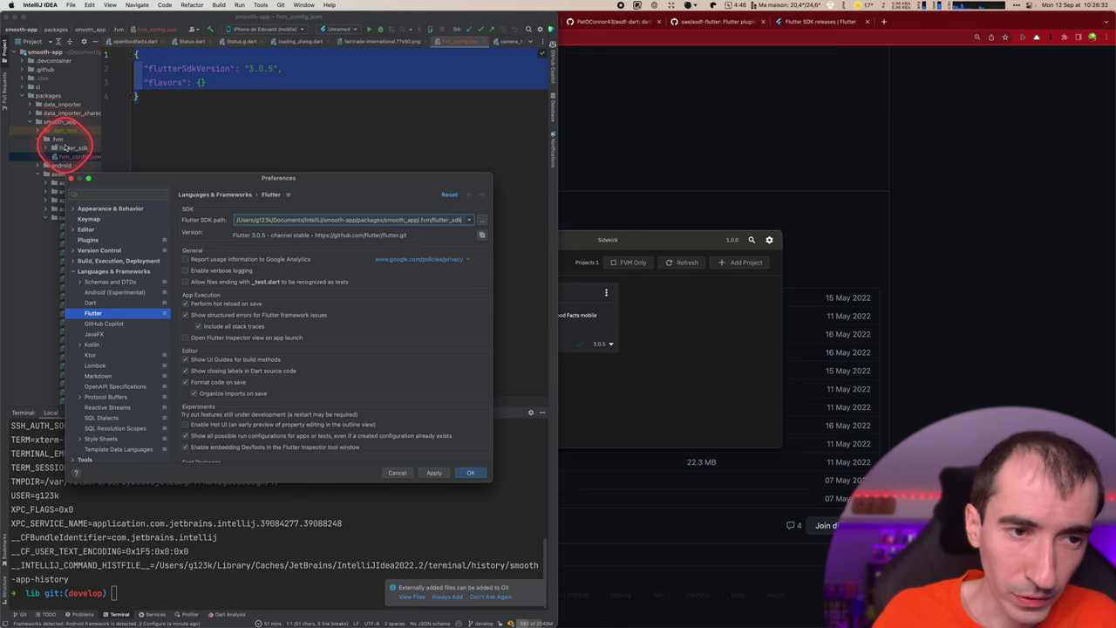
left_click(470, 472)
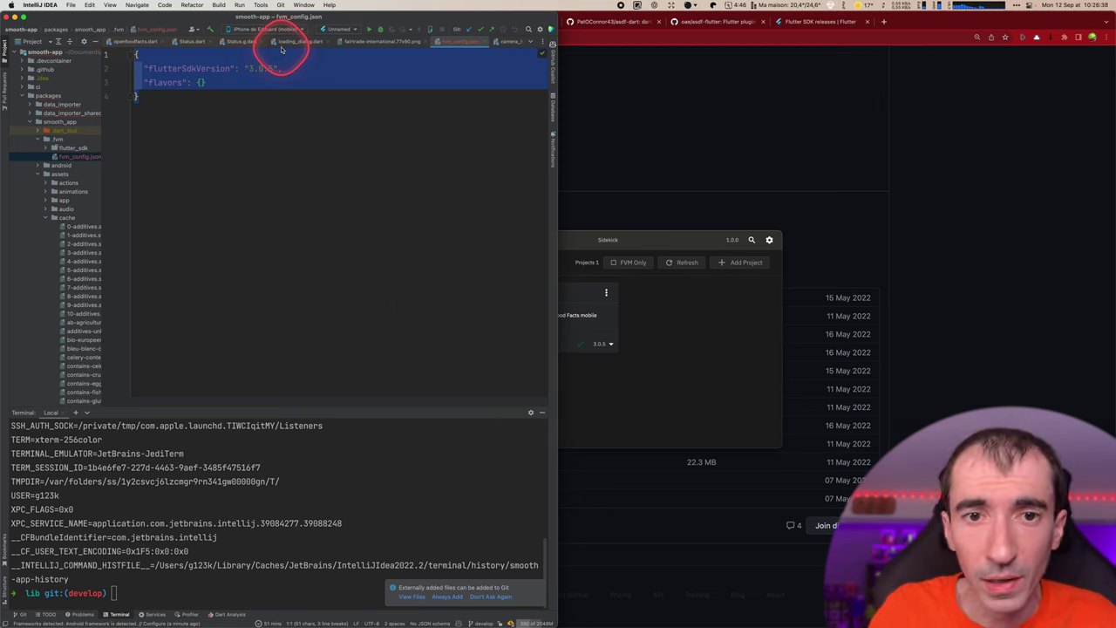
left_click(745, 360)
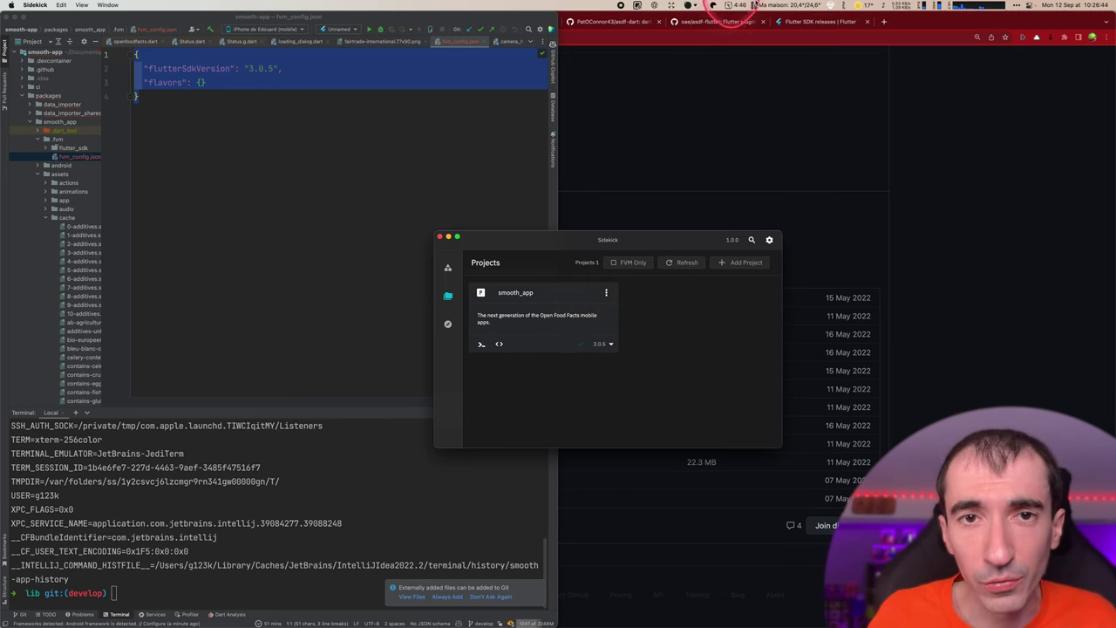
left_click(722, 90)
Step: Open the FVM Configuration docs page and scroll down to the VS Code .vscode/settings.json snippet
left_click(175, 22)
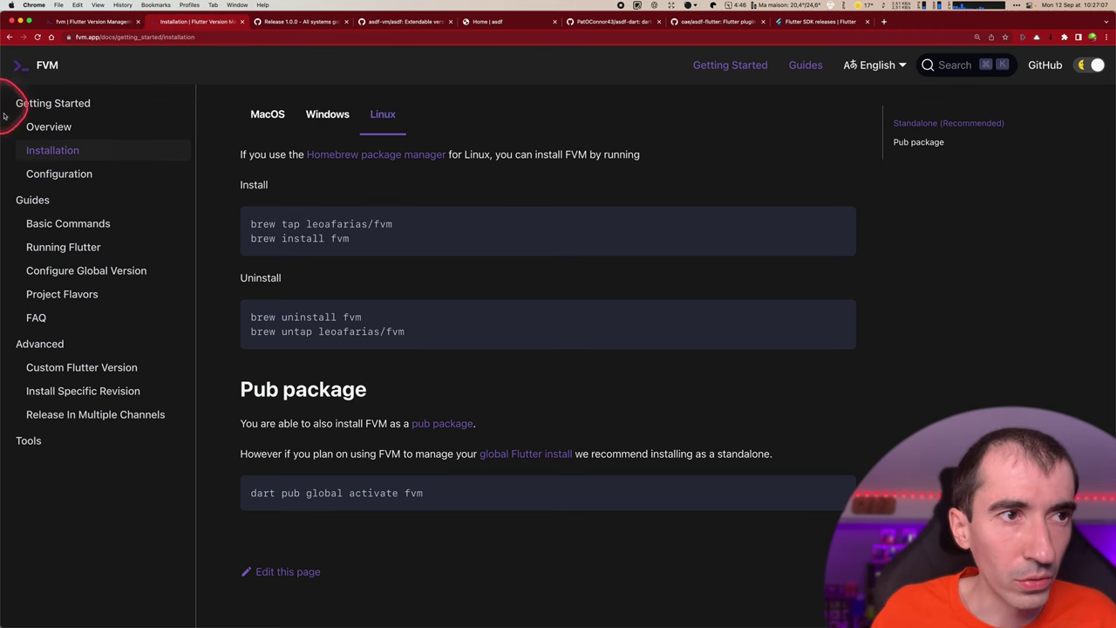
left_click(61, 173)
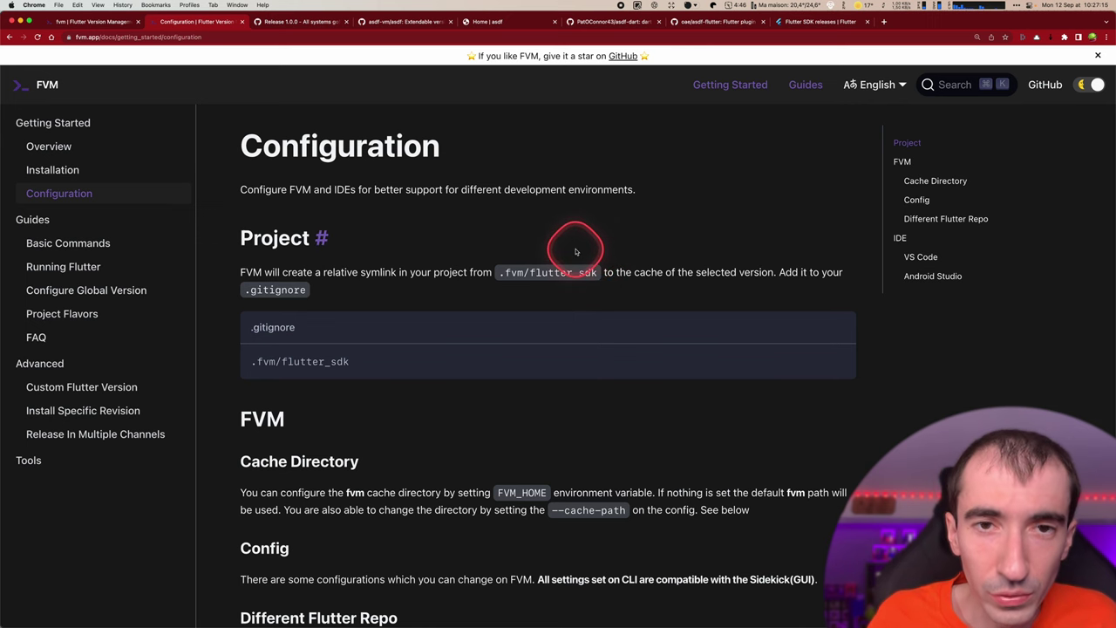
key("super+Tab")
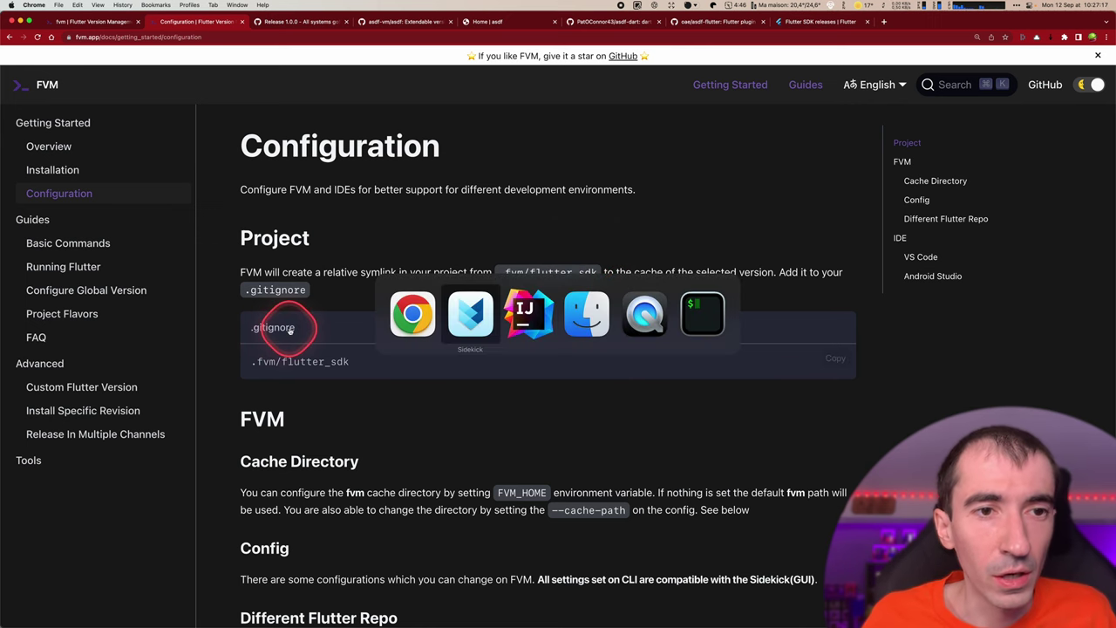
key("super+Tab")
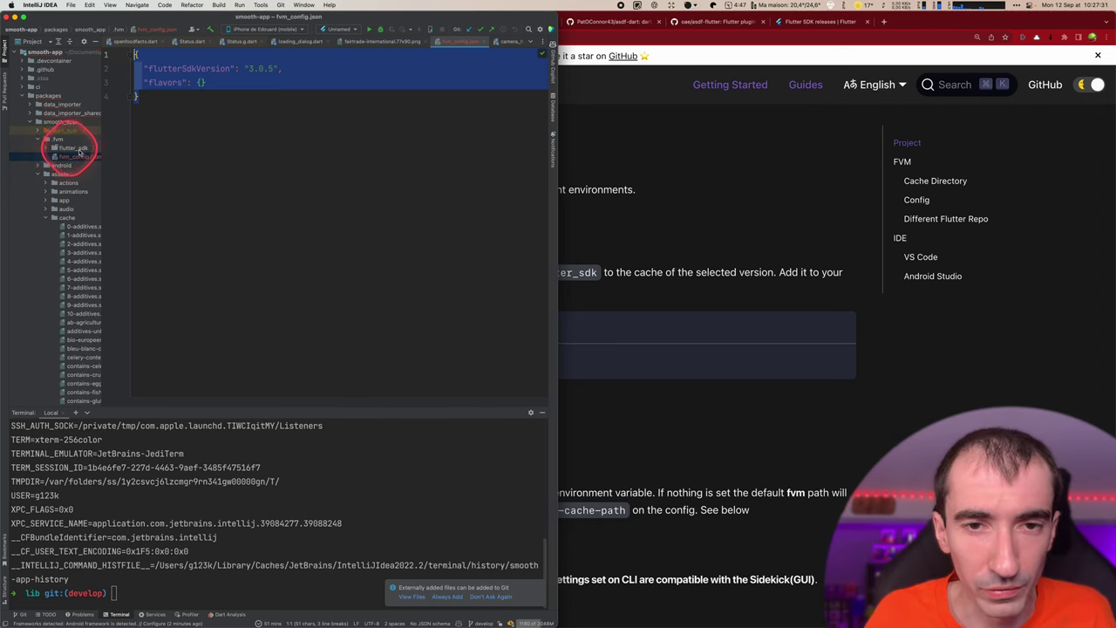
left_click(623, 259)
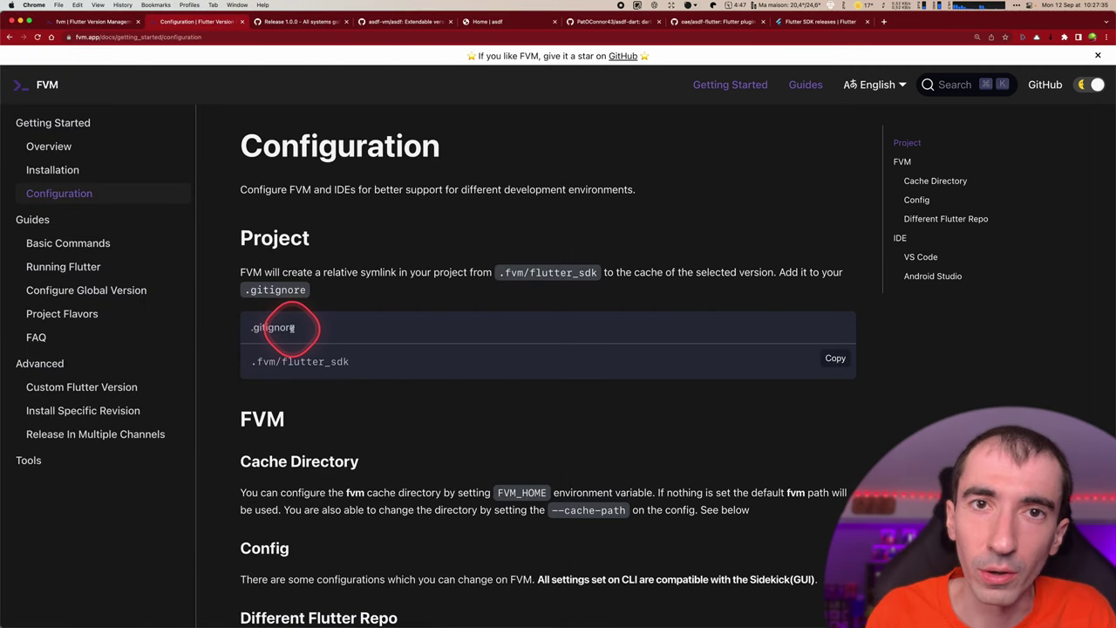
scroll(294, 327, "down", 8)
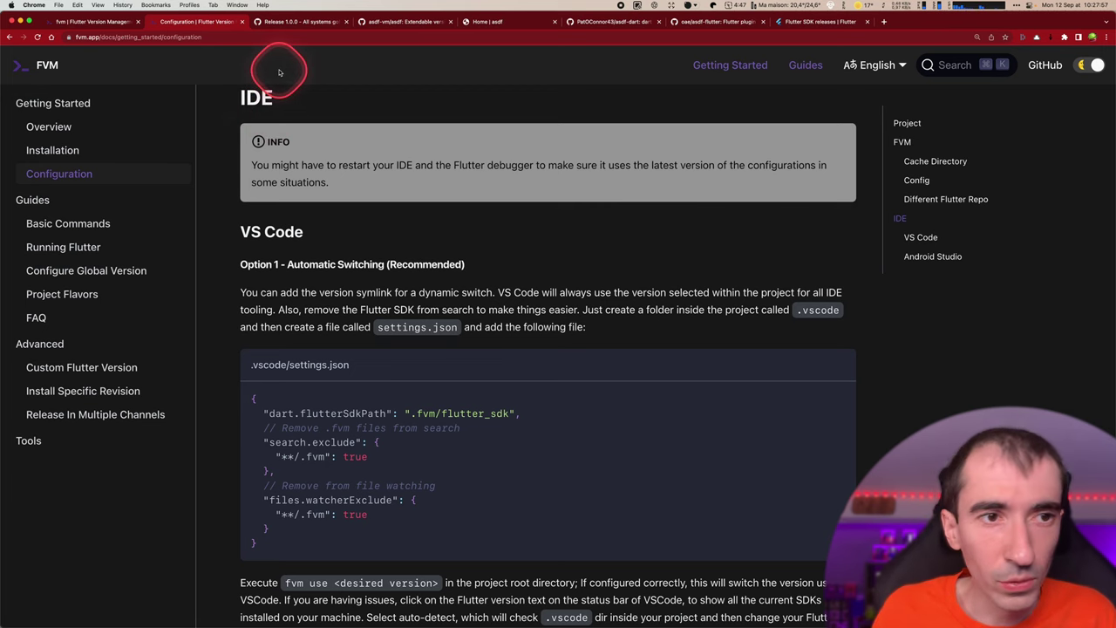
mouse_move(393, 462)
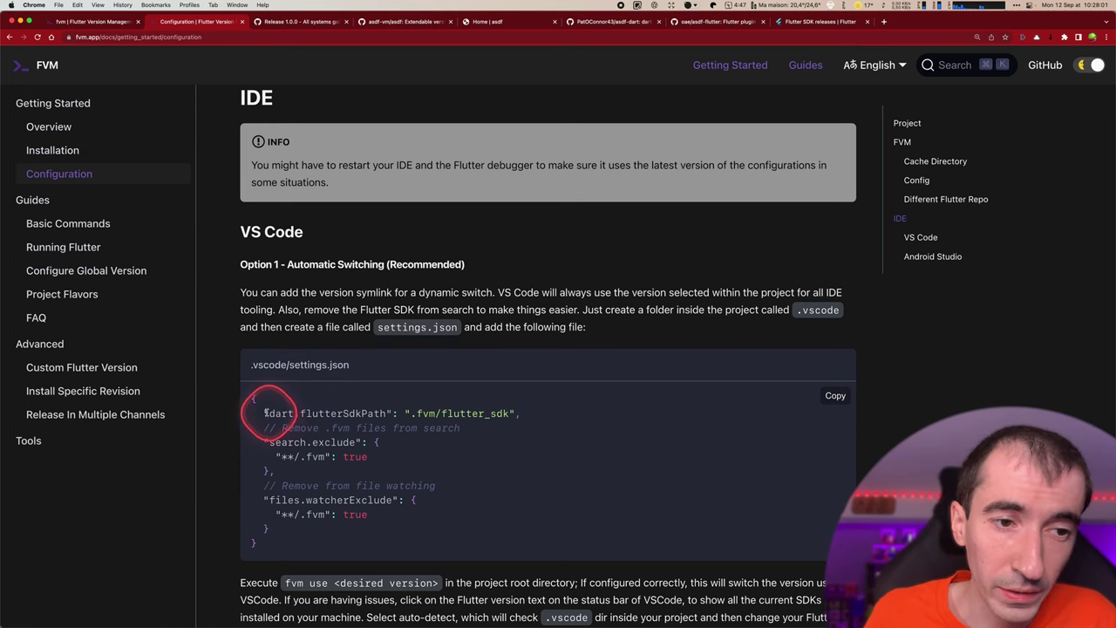
Step: Highlight the dart.flutterSdkPath settings line, then scroll down toward the Android Studio section
left_click_drag(264, 414, 555, 416)
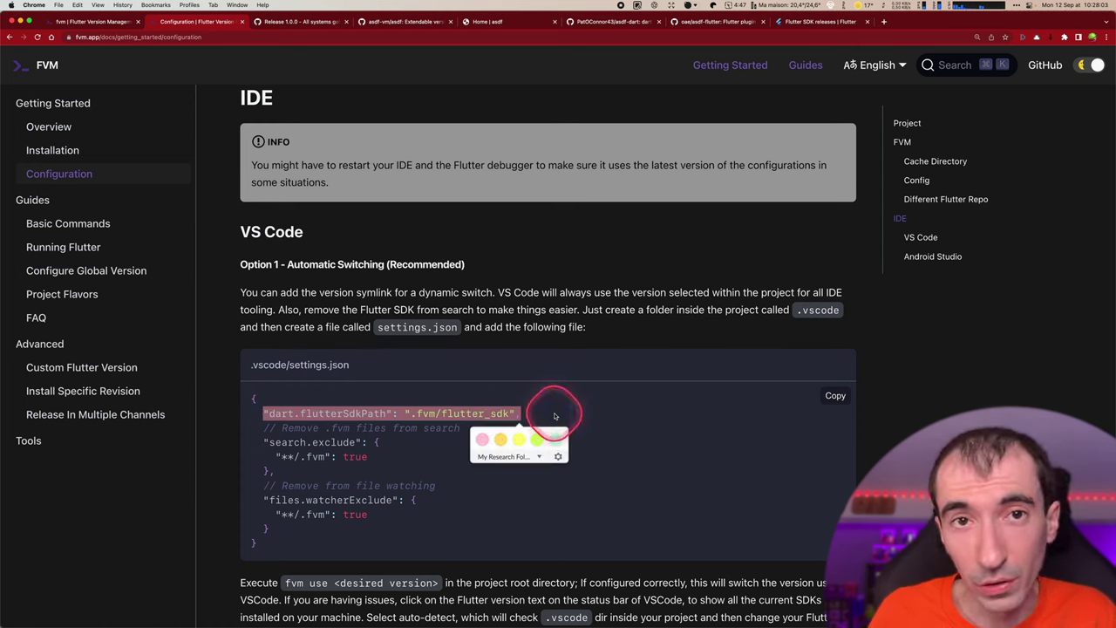
scroll(549, 414, "down", 5)
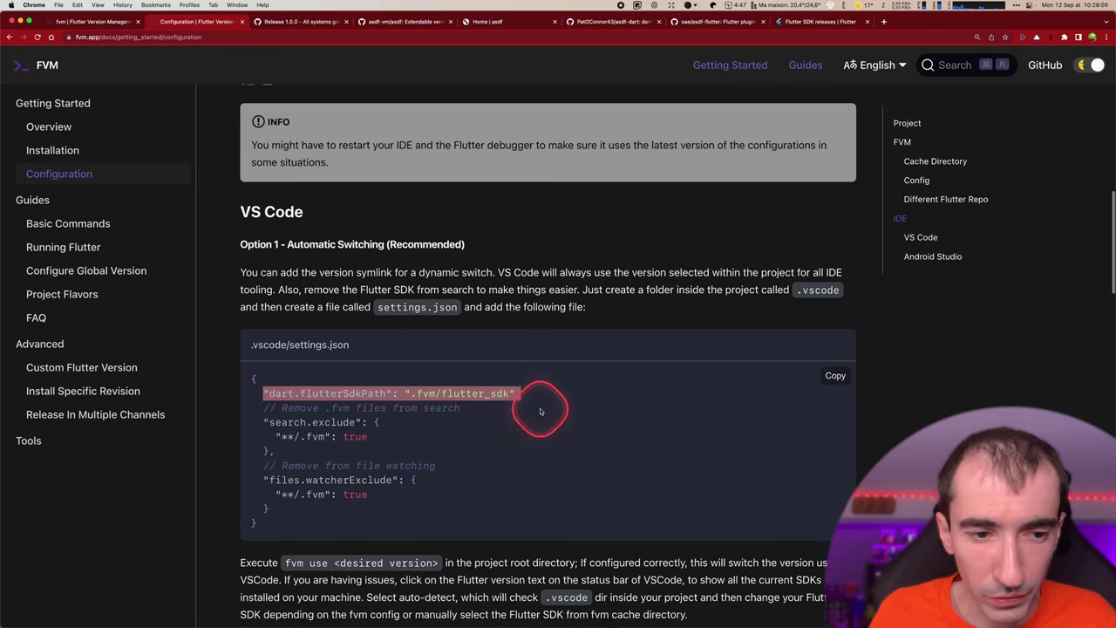
scroll(540, 410, "down", 1)
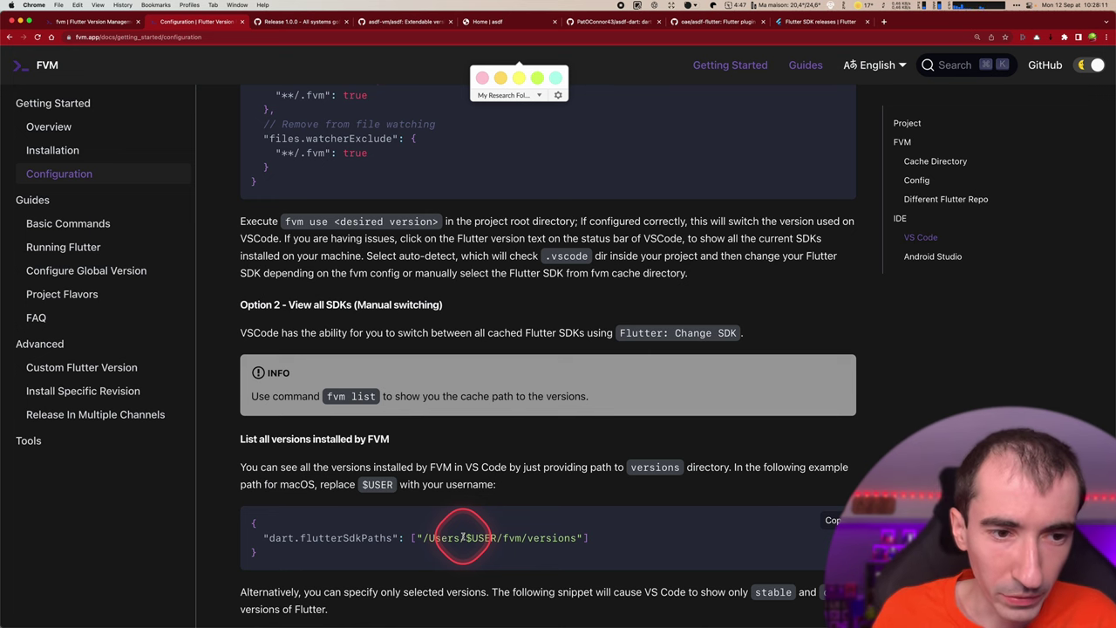
scroll(463, 538, "down", 6)
scroll(463, 538, "down", 3)
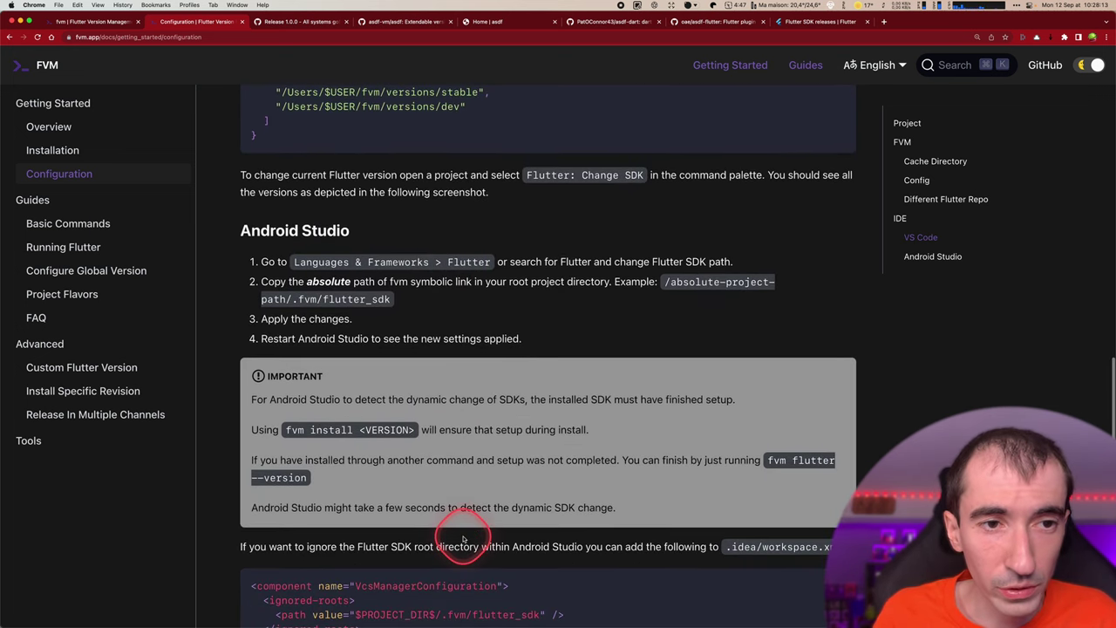
scroll(449, 430, "down", 1)
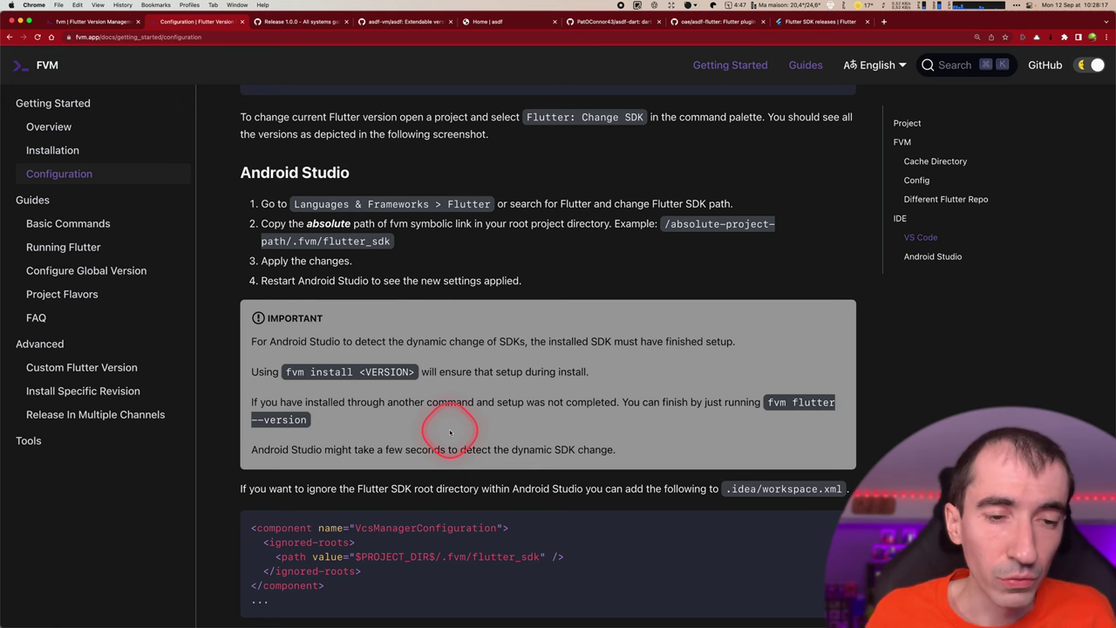
scroll(384, 481, "down", 1)
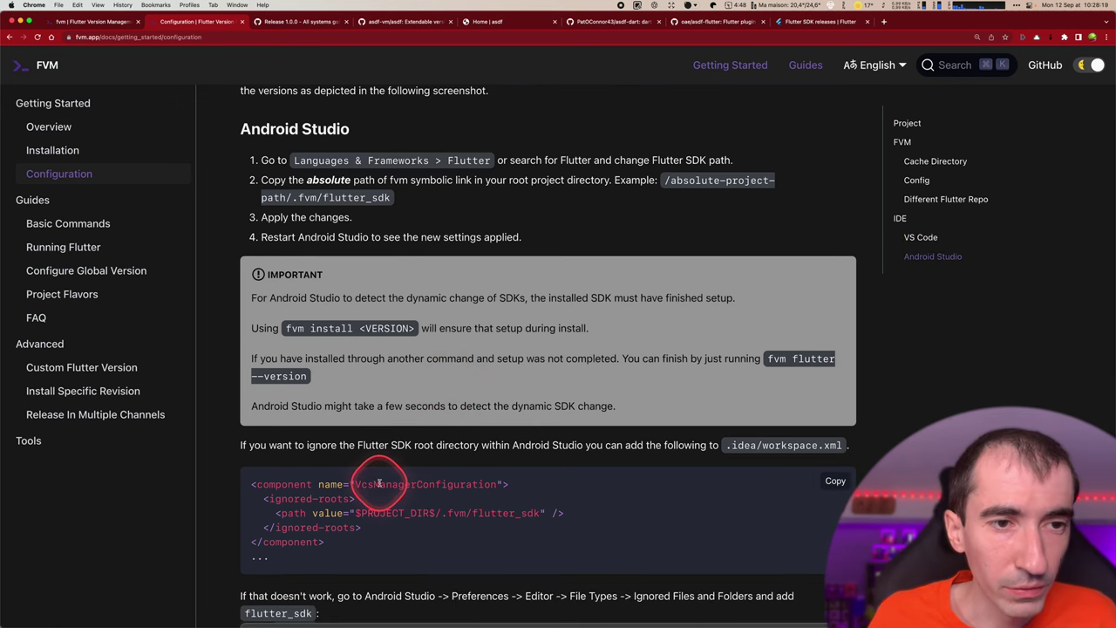
Step: Select the VcsManagerConfiguration workspace.xml ignore snippet and bring up IntelliJ IDEA
key("super+Tab")
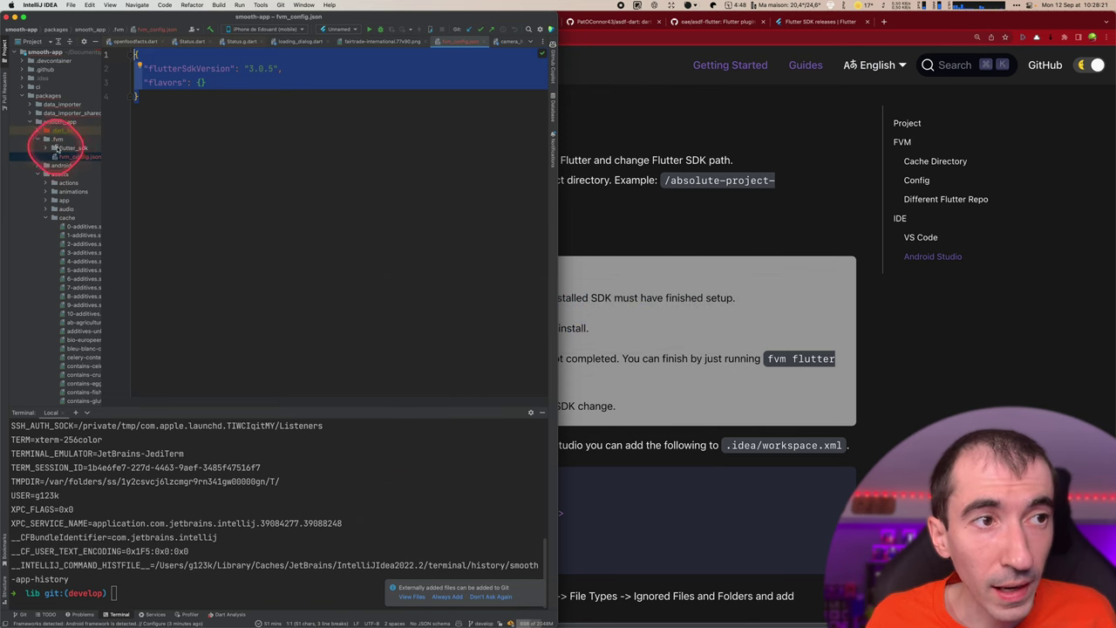
left_click(660, 475)
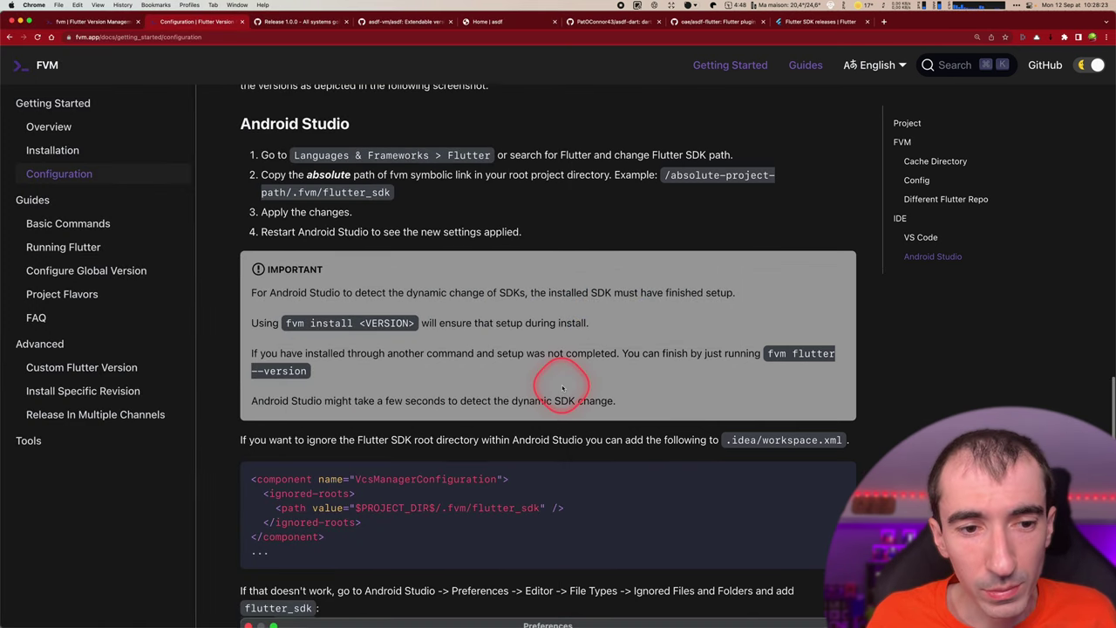
scroll(532, 386, "down", 1)
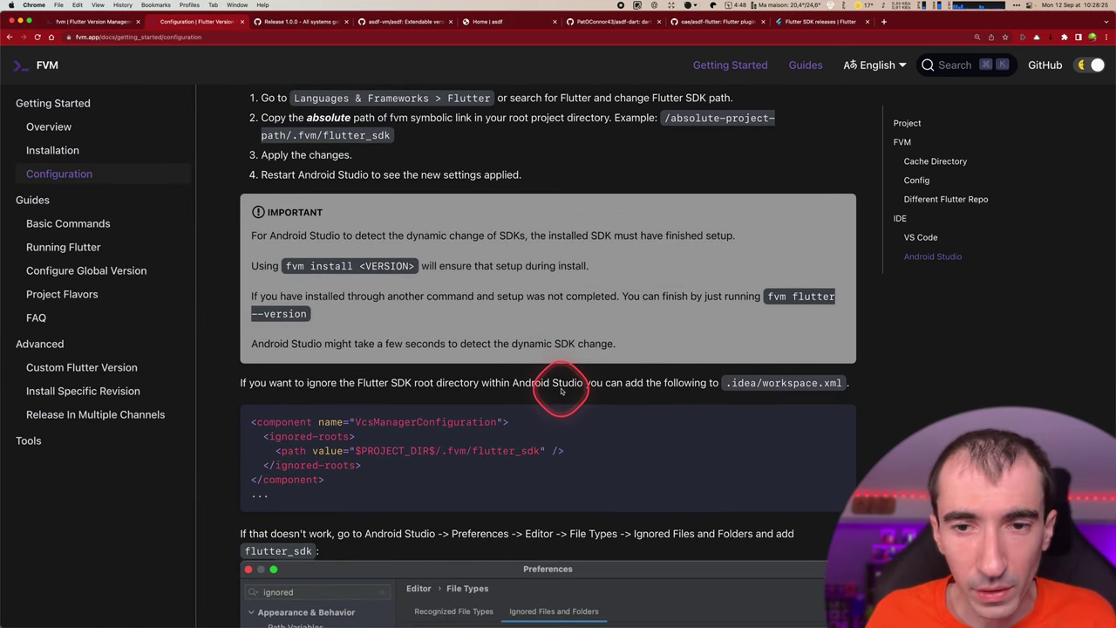
mouse_move(331, 474)
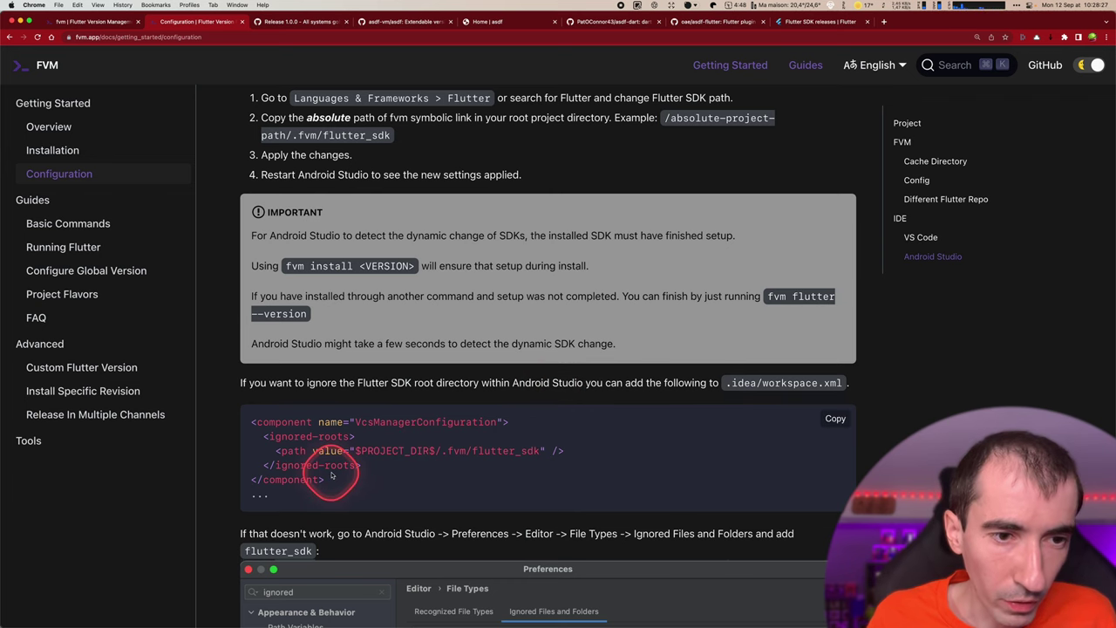
left_click_drag(335, 479, 250, 419)
key("super+c")
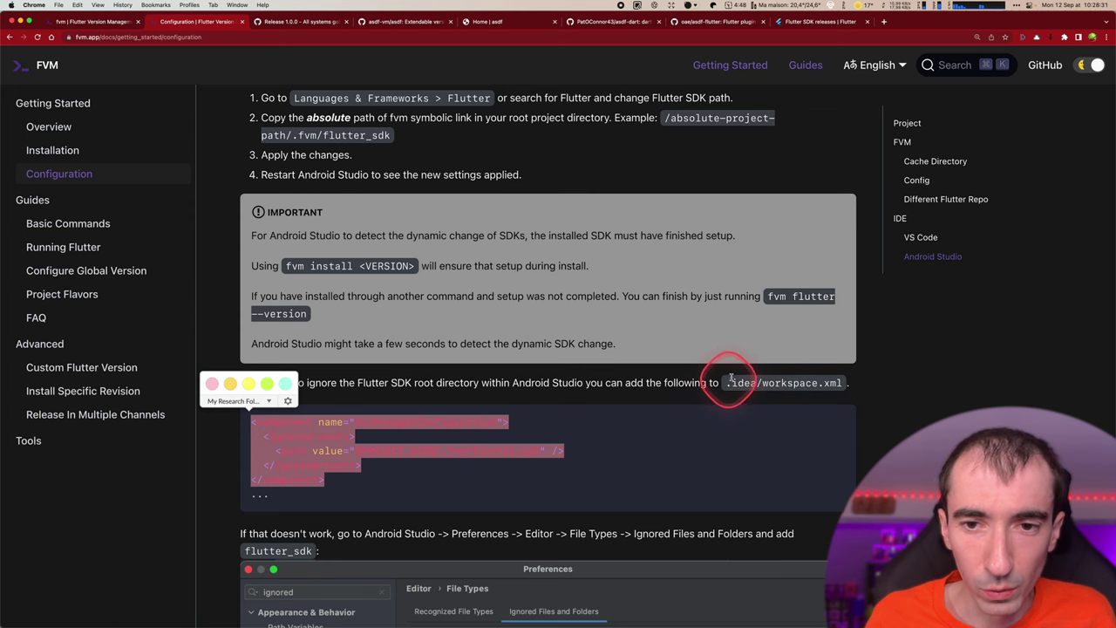
key("super+Tab")
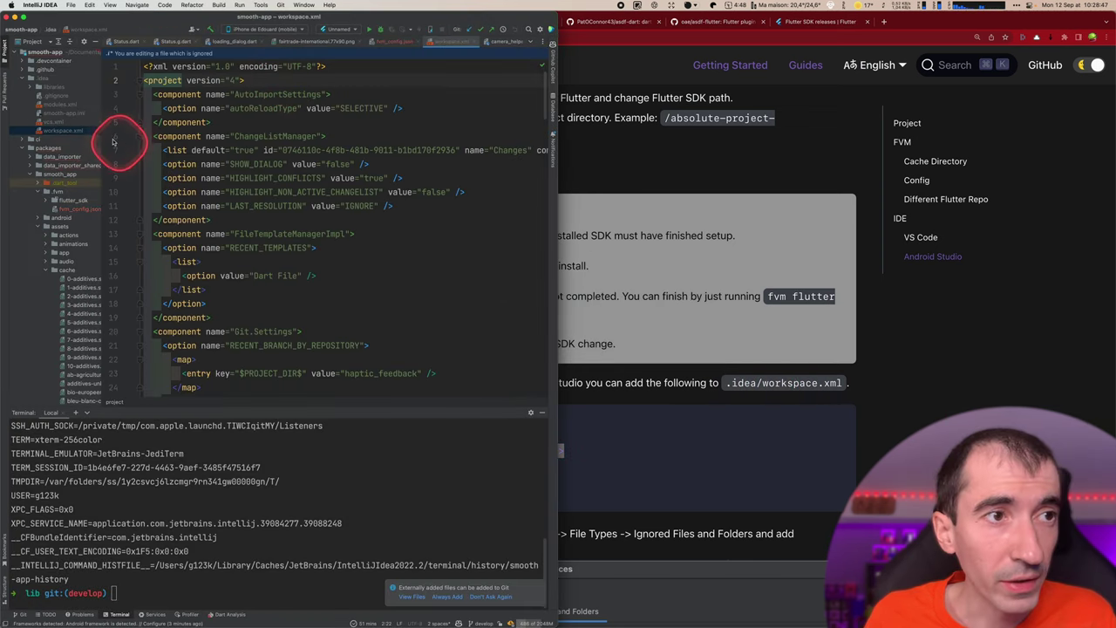
Step: Paste the VcsManagerConfiguration ignored-roots block into workspace.xml, targeting $PROJECT_DIR$/packages/smooth_app/.fvm/flutter_sdk
key("super+v")
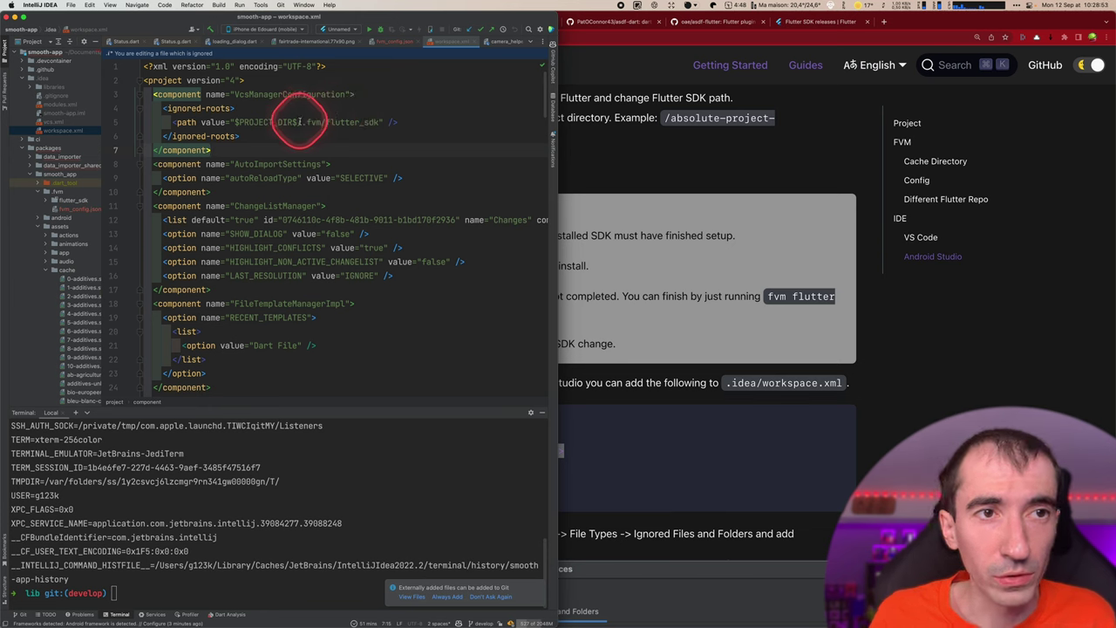
left_click(300, 122)
type("packages/smooth_app/")
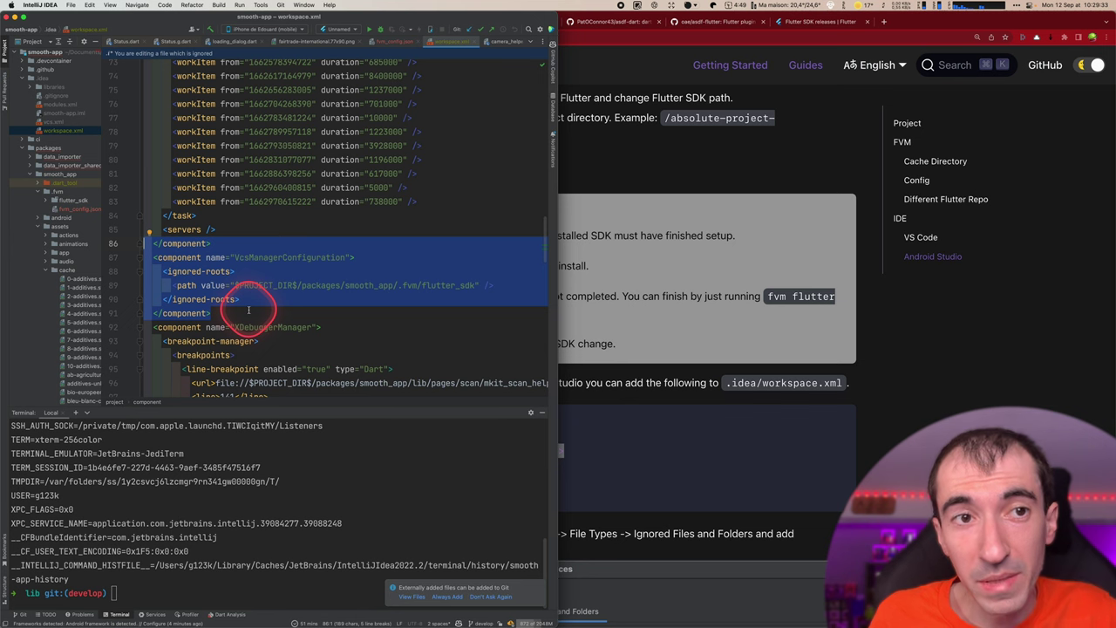
left_click(75, 201)
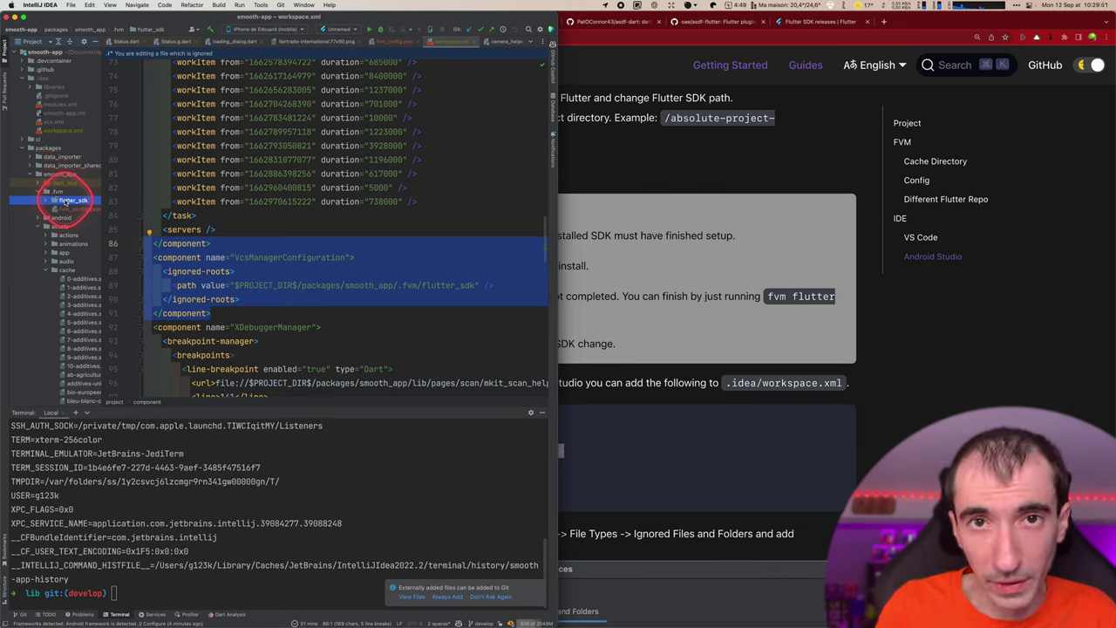
mouse_move(219, 305)
left_mouse_down()
mouse_move(113, 229)
mouse_move(102, 261)
left_mouse_up()
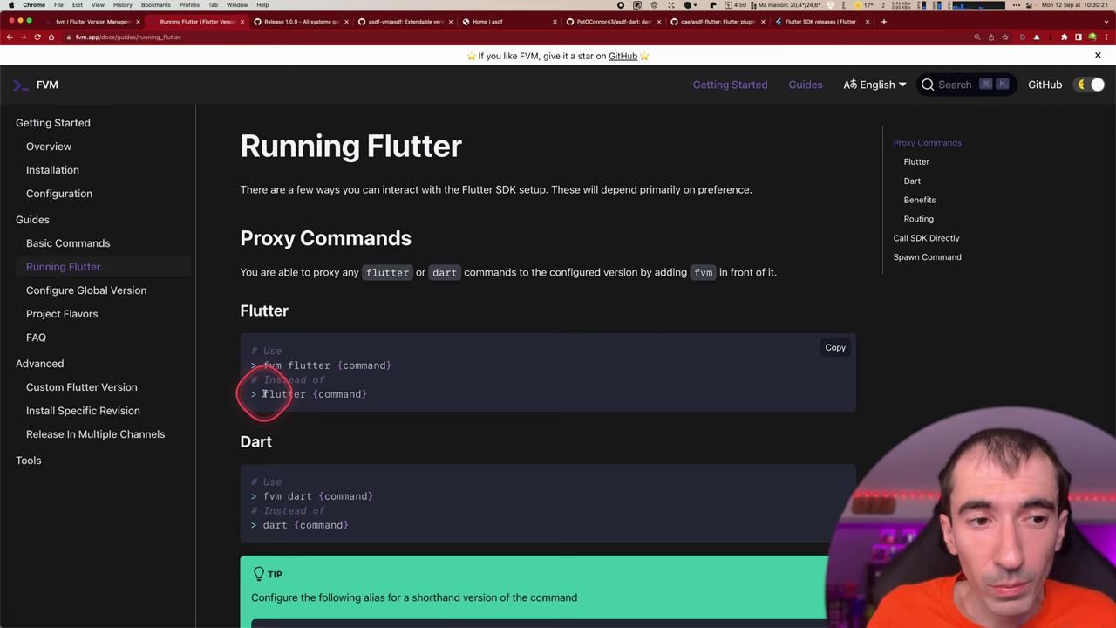
Step: Highlight the fvm flutter and dart proxy commands, checking Sidekick's installed versions and global stable
left_click_drag(261, 394, 380, 400)
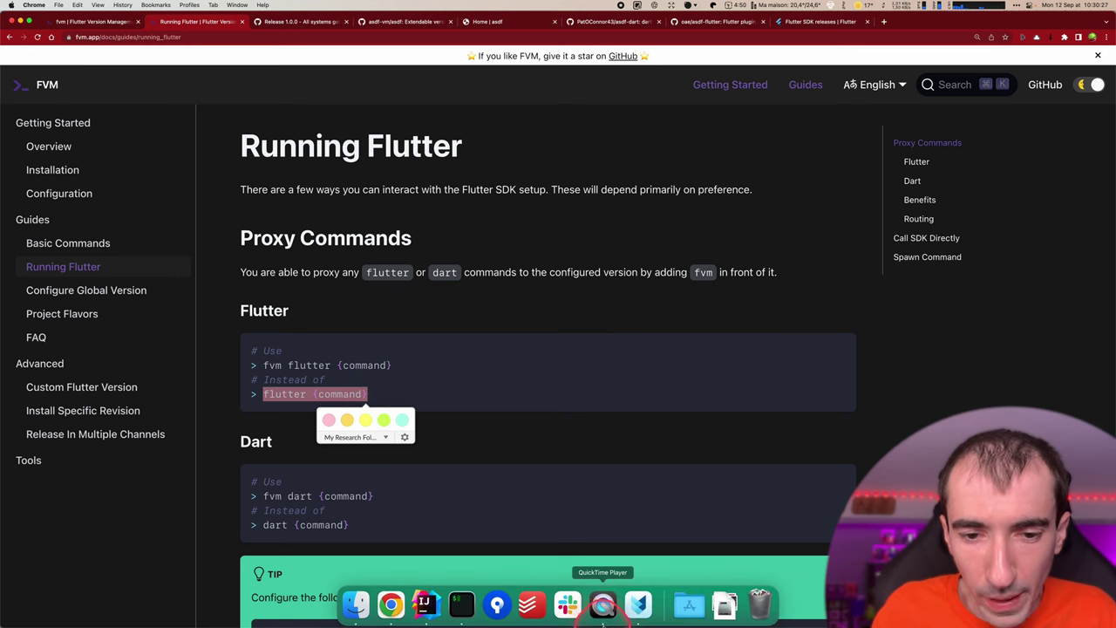
left_click(638, 618)
left_click(447, 268)
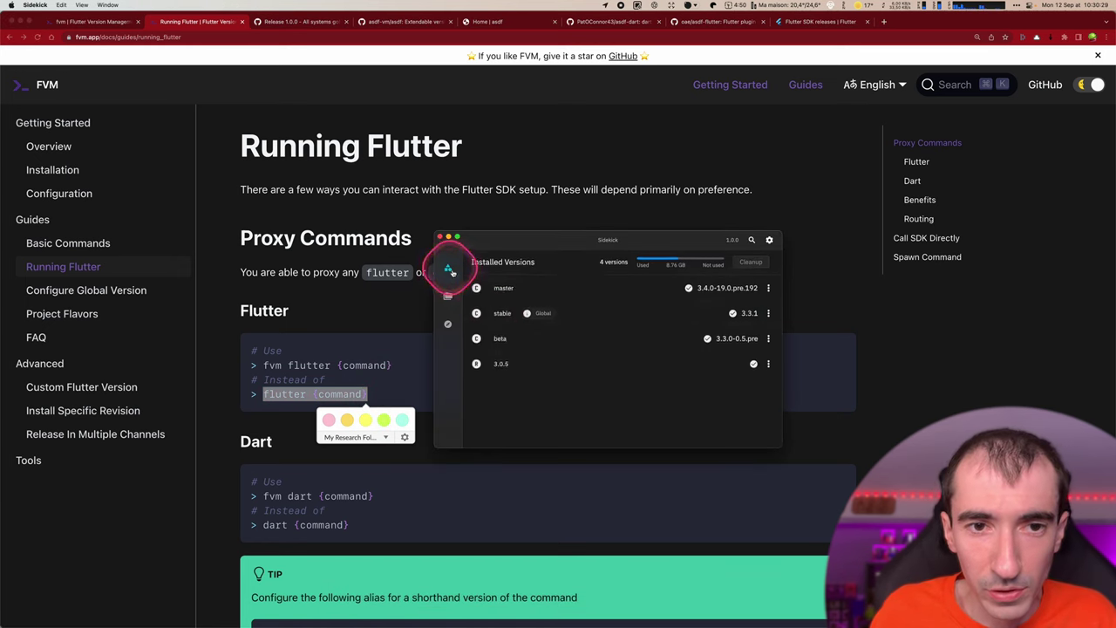
left_click(512, 315)
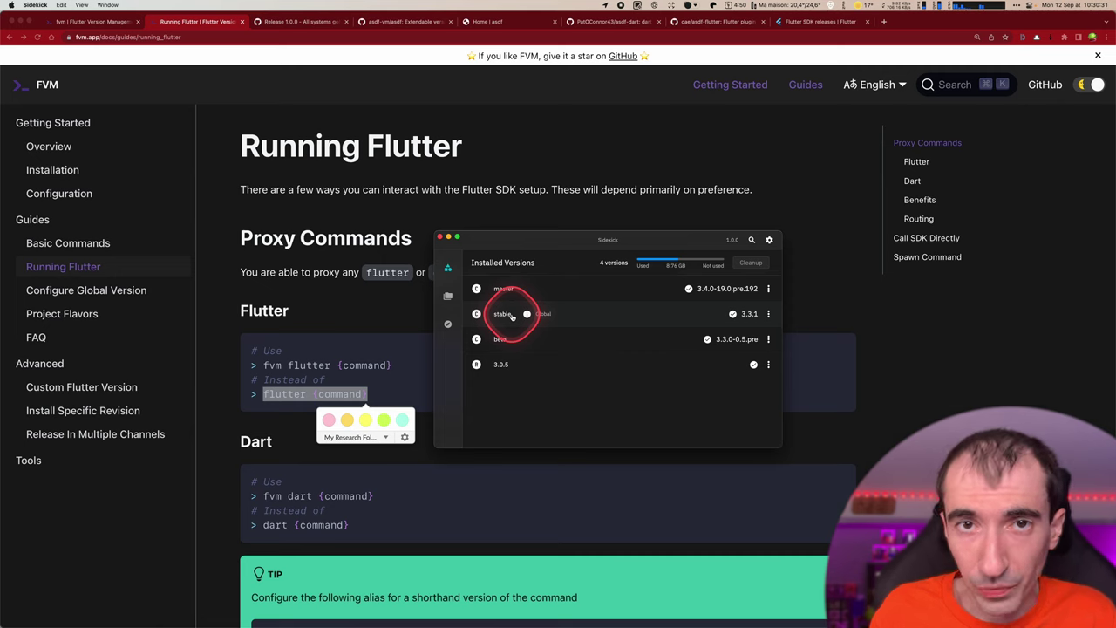
left_click(271, 356)
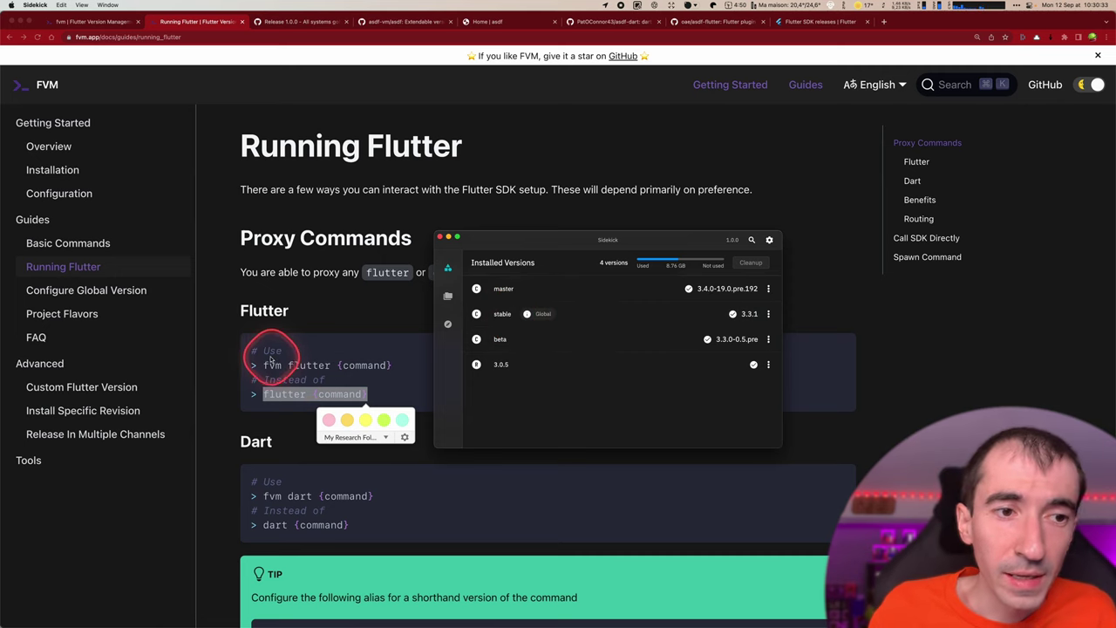
left_click_drag(270, 361, 320, 363)
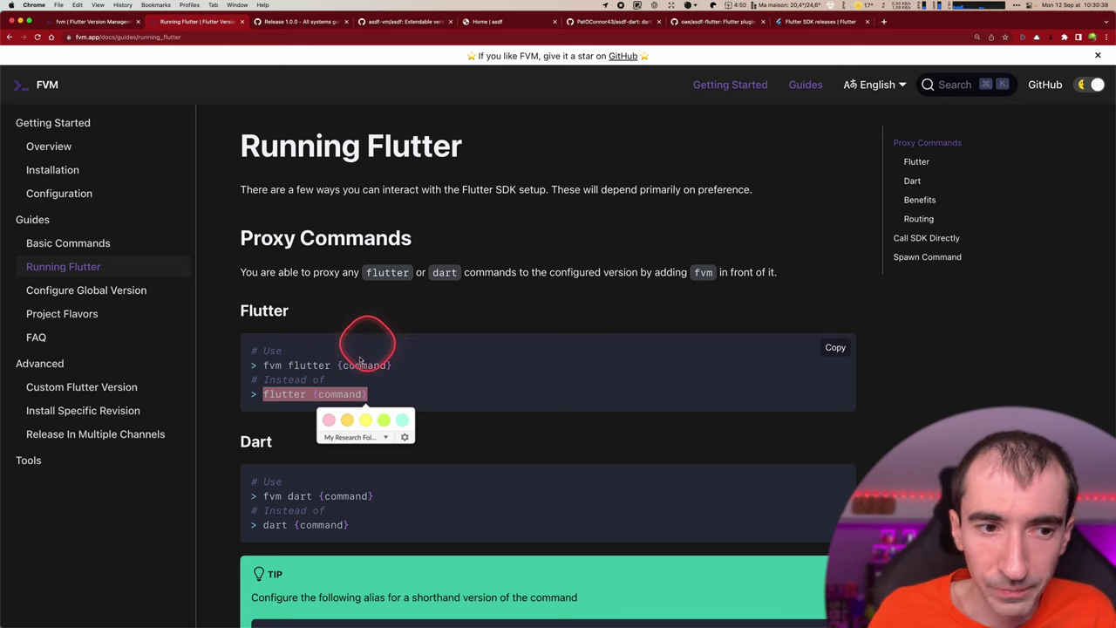
left_click_drag(353, 527, 278, 480)
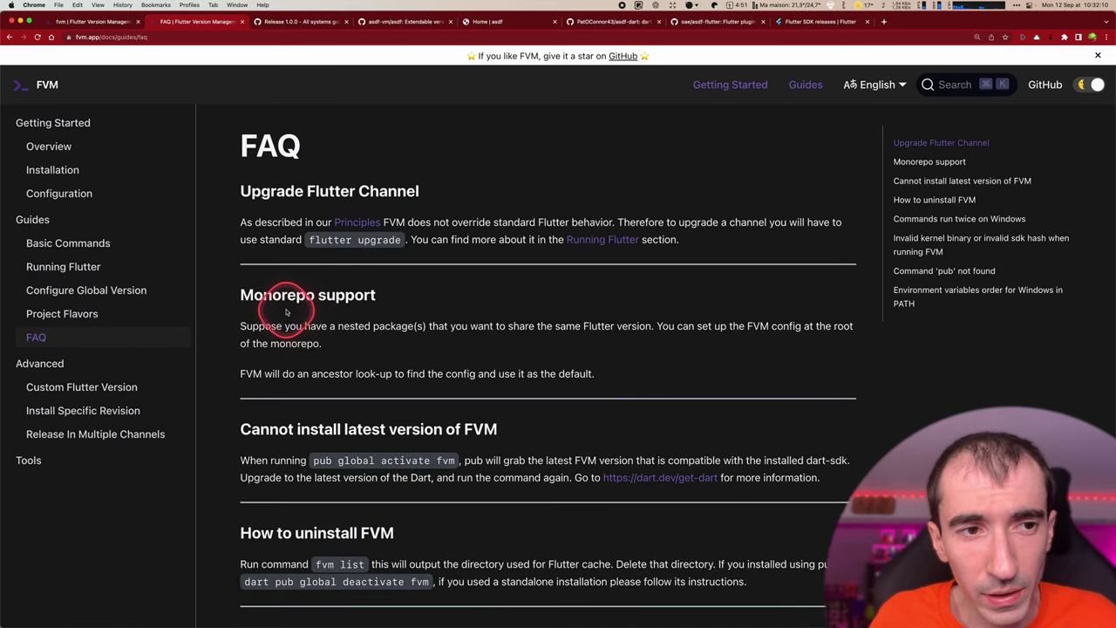
Step: Highlight the FAQ's Monorepo support heading and paragraphs, then open Custom Flutter Version
triple_click(277, 297)
left_click_drag(278, 296, 371, 301)
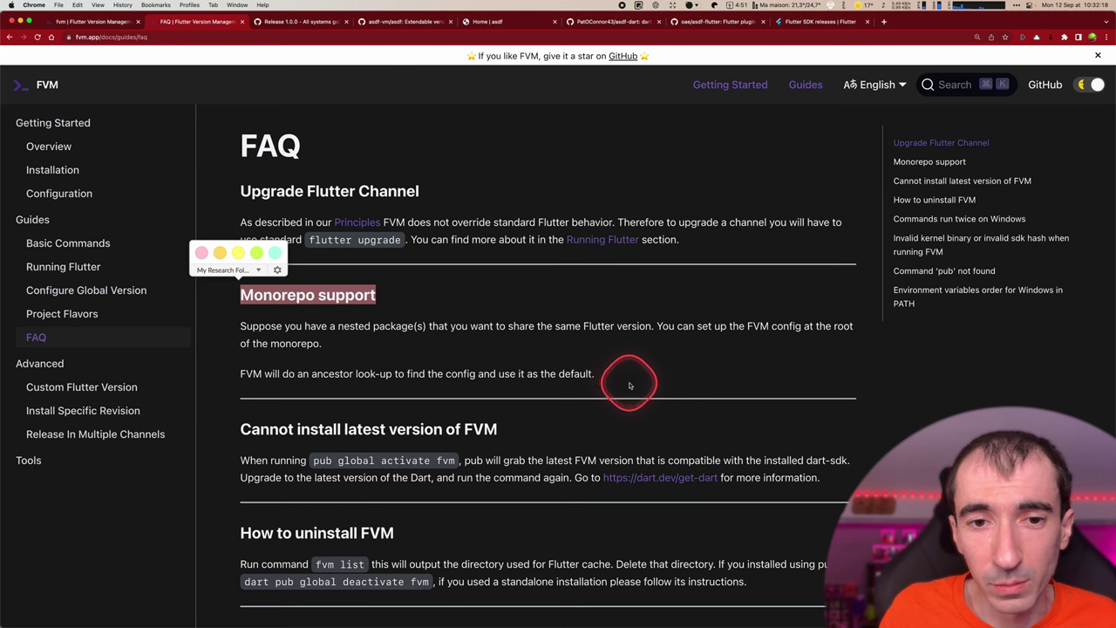
left_click_drag(633, 383, 586, 321)
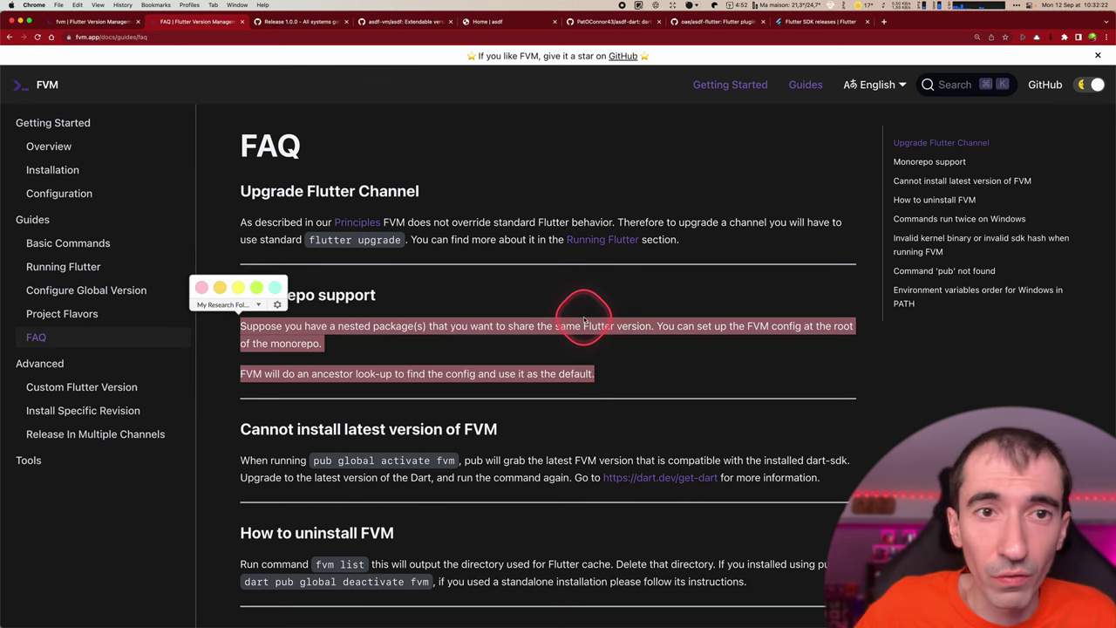
left_click(578, 309)
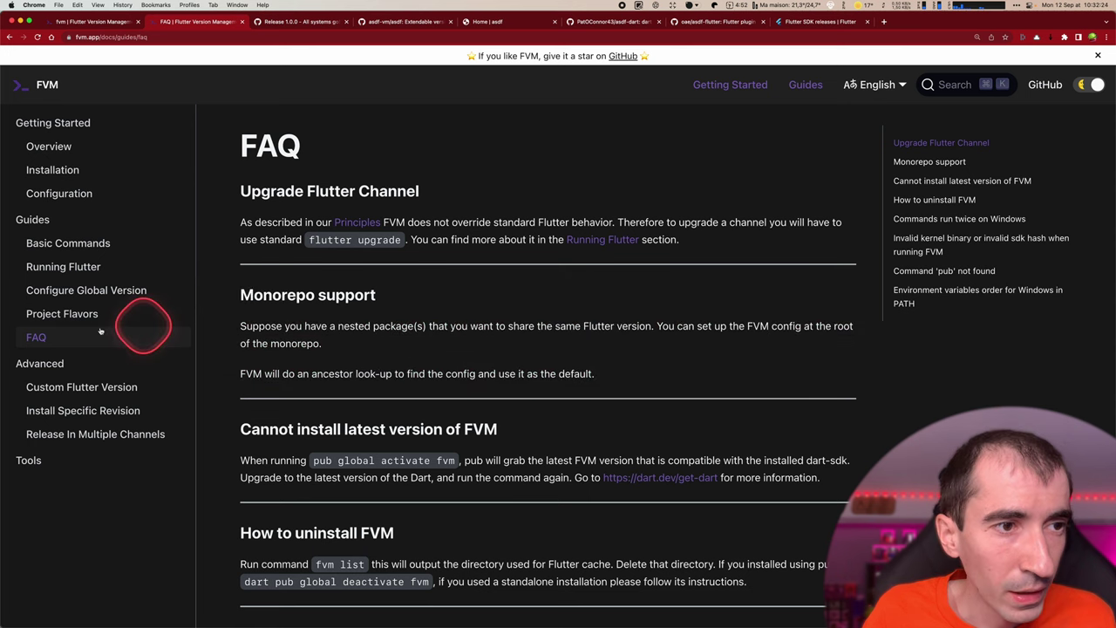
left_click(96, 387)
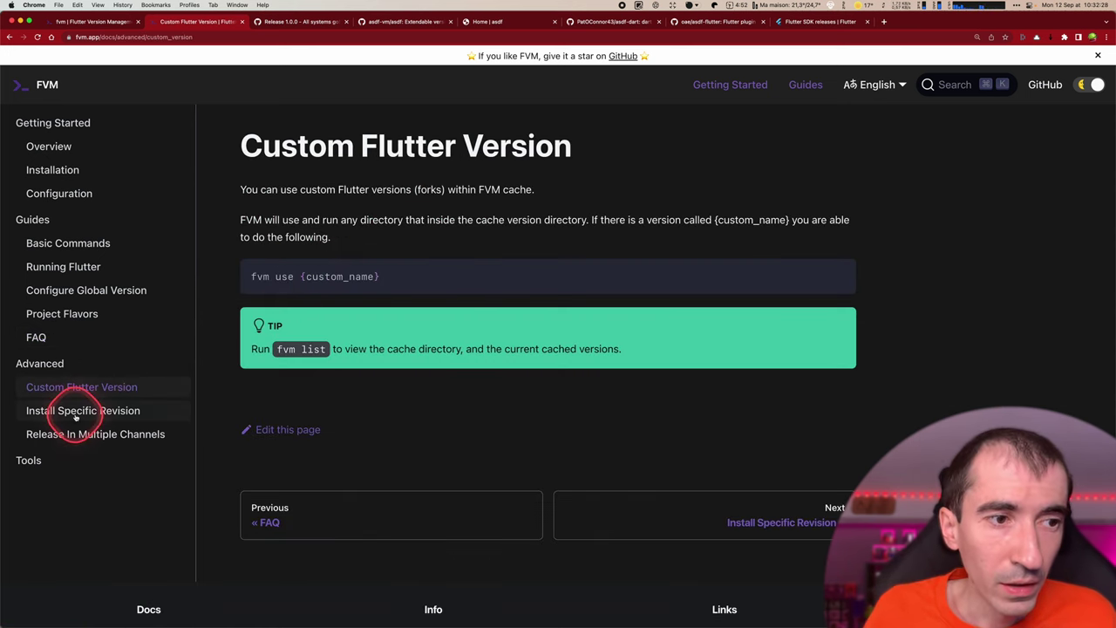
mouse_move(548, 277)
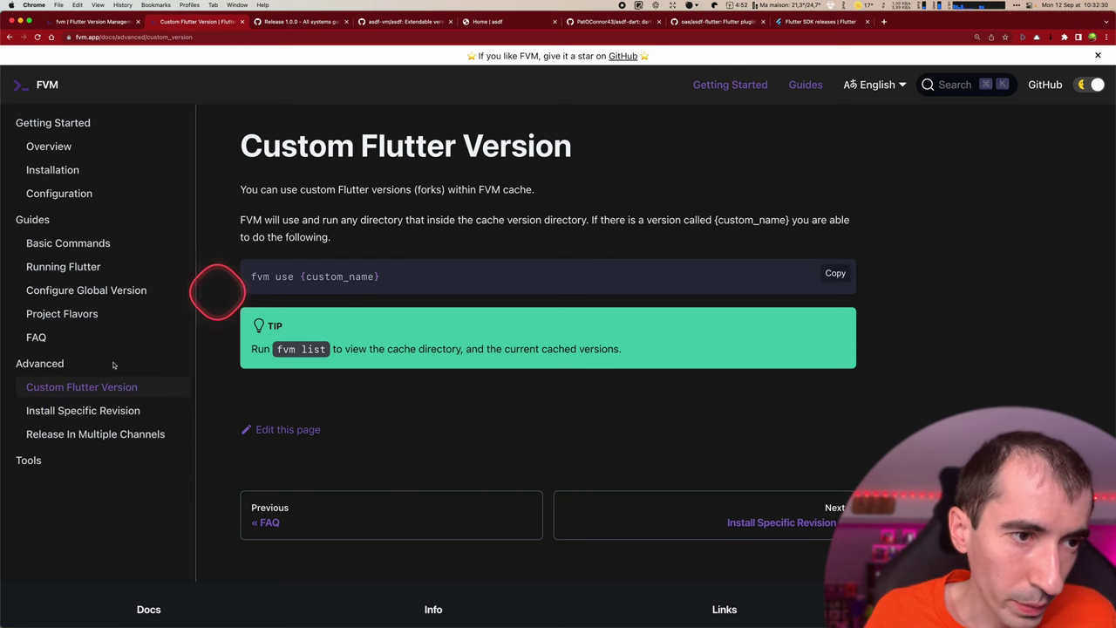
Step: View Install Specific Revision and Release In Multiple Channels, then switch to the asdf-vm/asdf GitHub repository
left_click(57, 415)
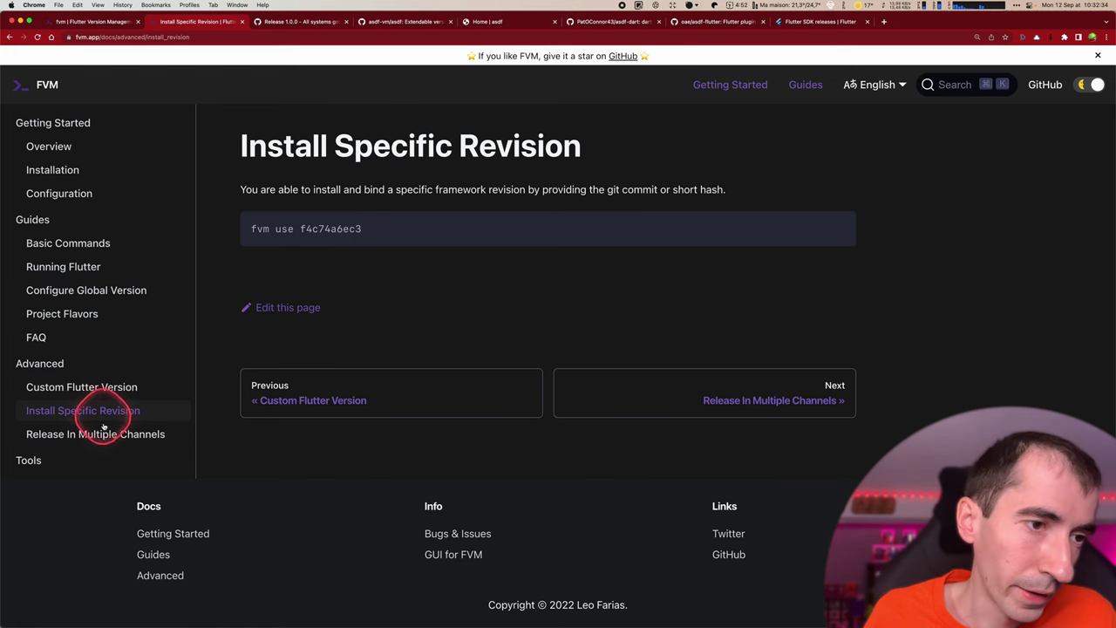
left_click(79, 433)
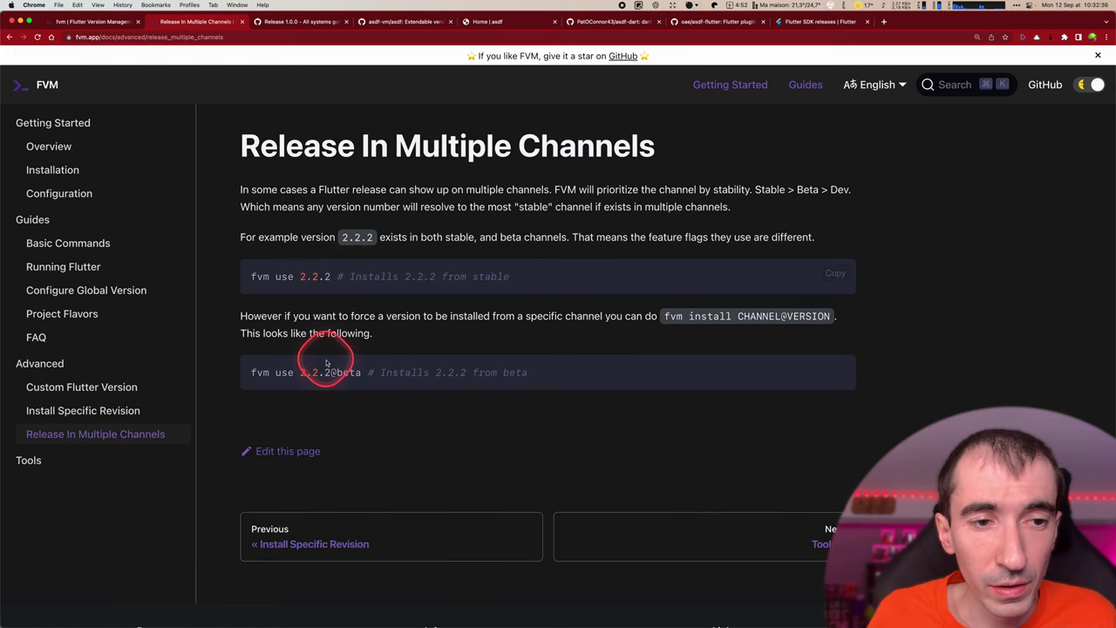
mouse_move(548, 372)
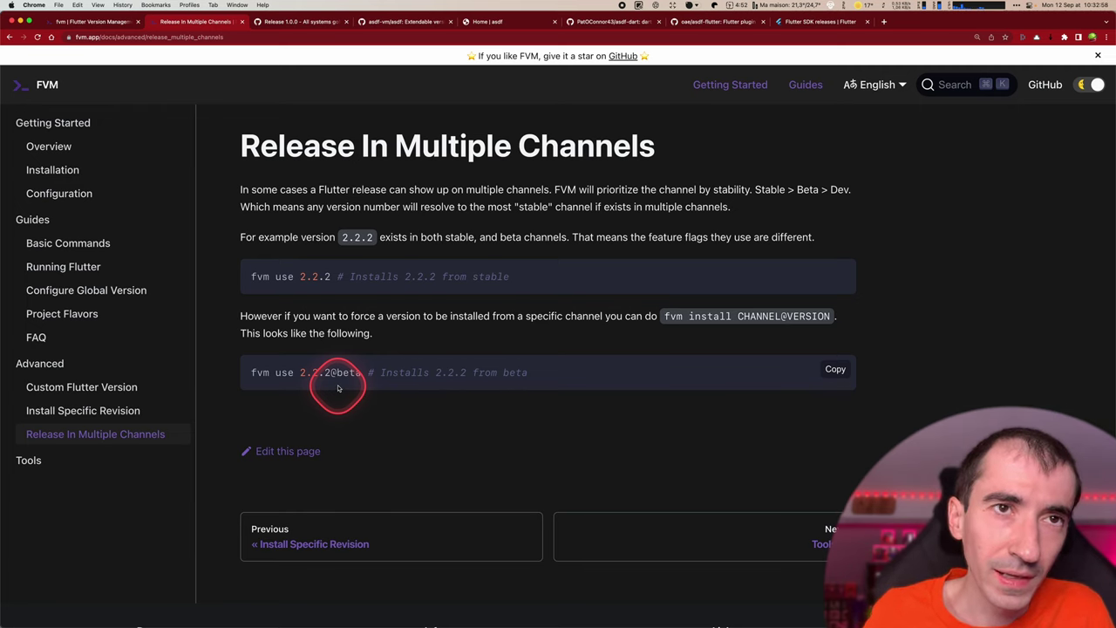
left_click(414, 23)
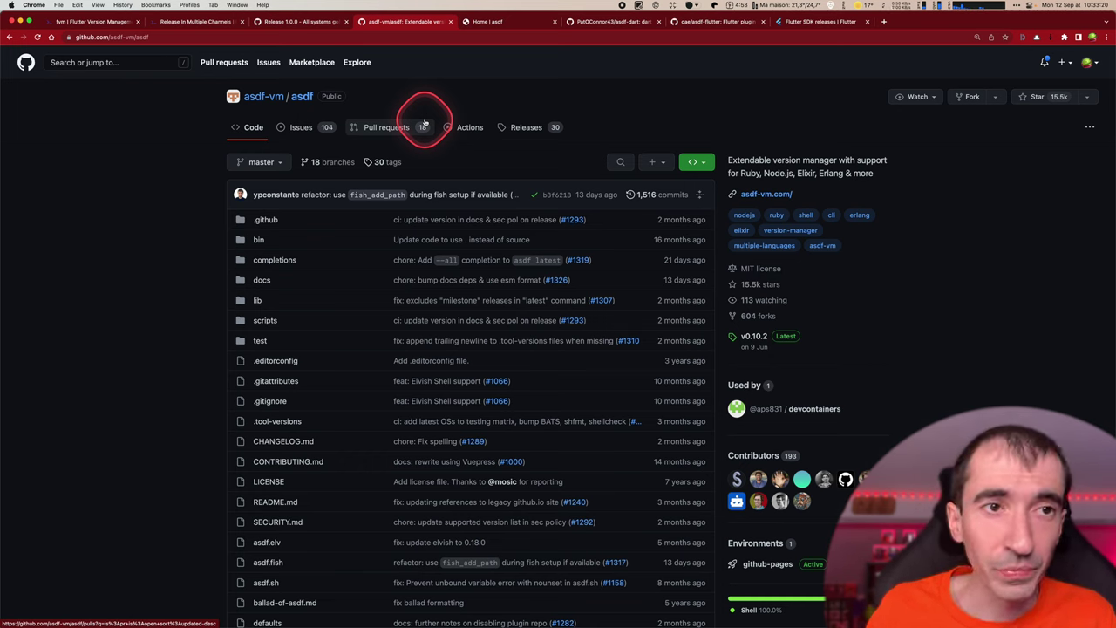
Step: Open Get Started from the asdf homepage, skim it, then switch to the asdf-dart repository
left_click(479, 21)
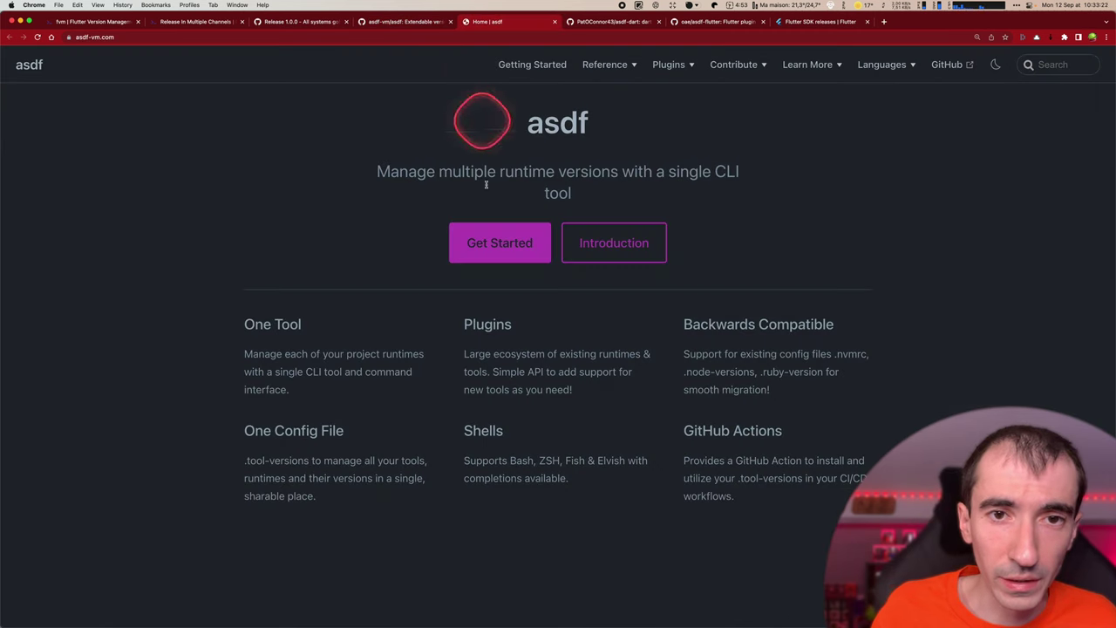
left_click(532, 247)
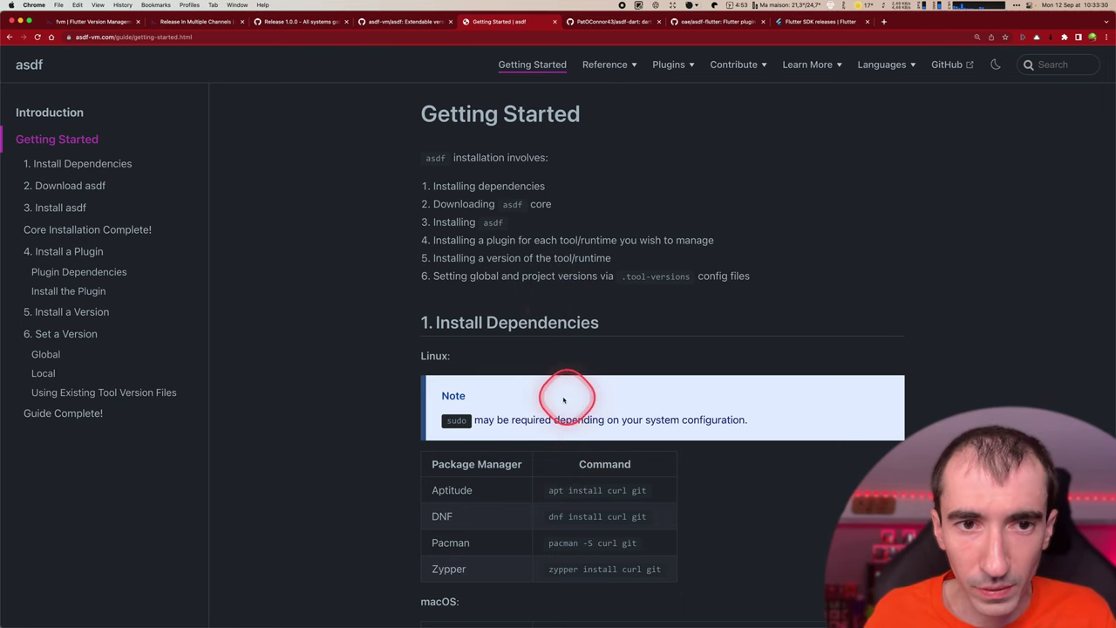
scroll(561, 401, "down", 2)
scroll(560, 407, "up", 1)
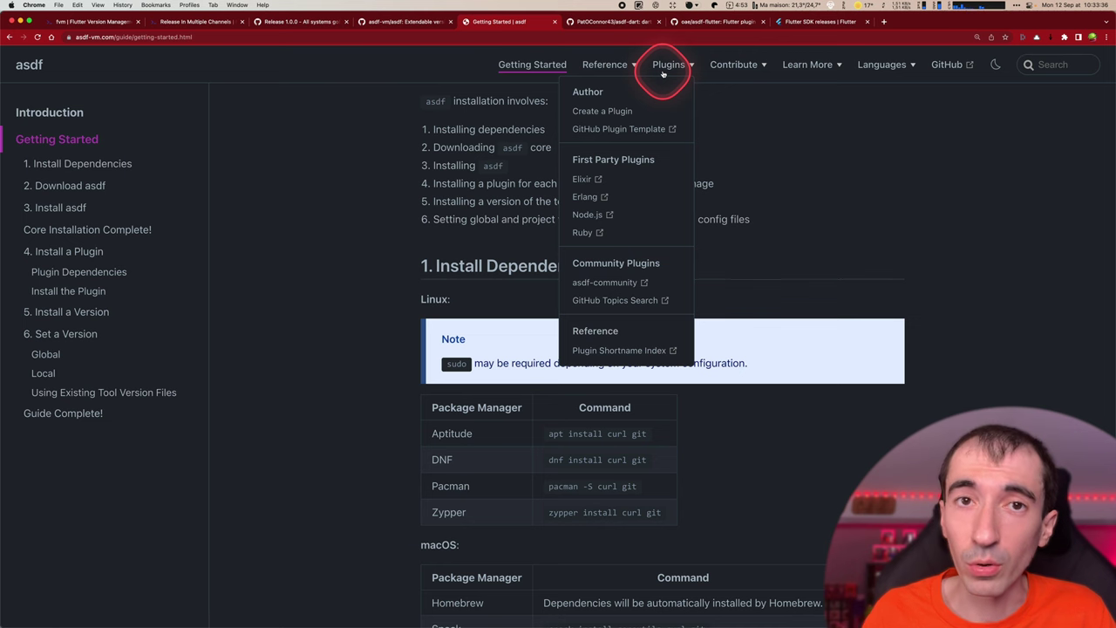
left_click(635, 23)
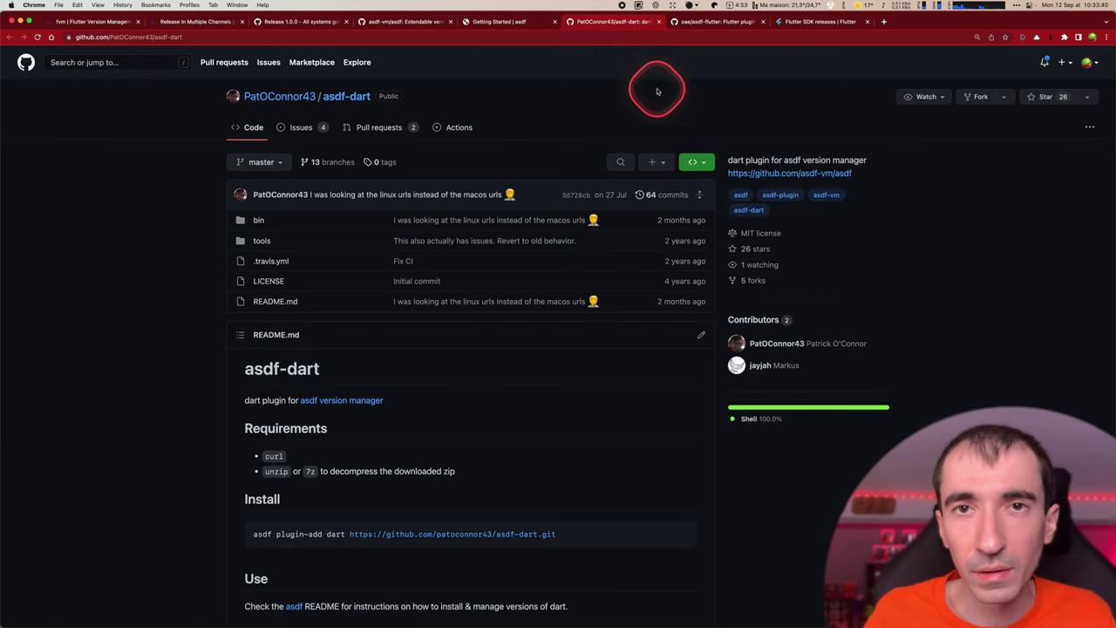
Step: Read the asdf-flutter plugin README on GitHub, then go back to the Getting Started | asdf tab
left_click(693, 26)
left_click(487, 252)
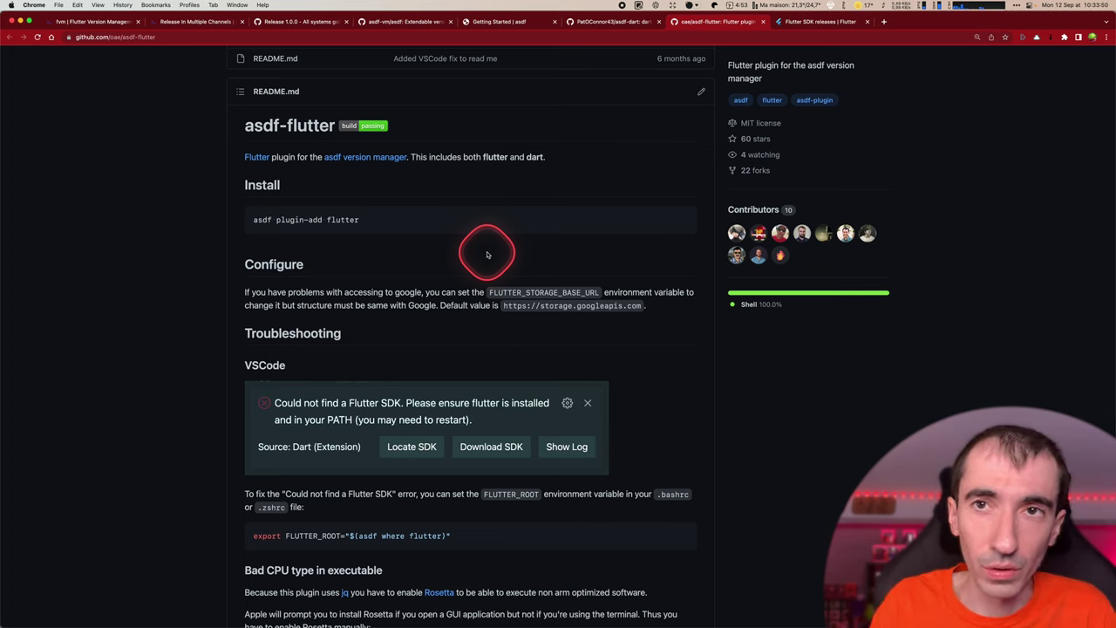
left_click(510, 21)
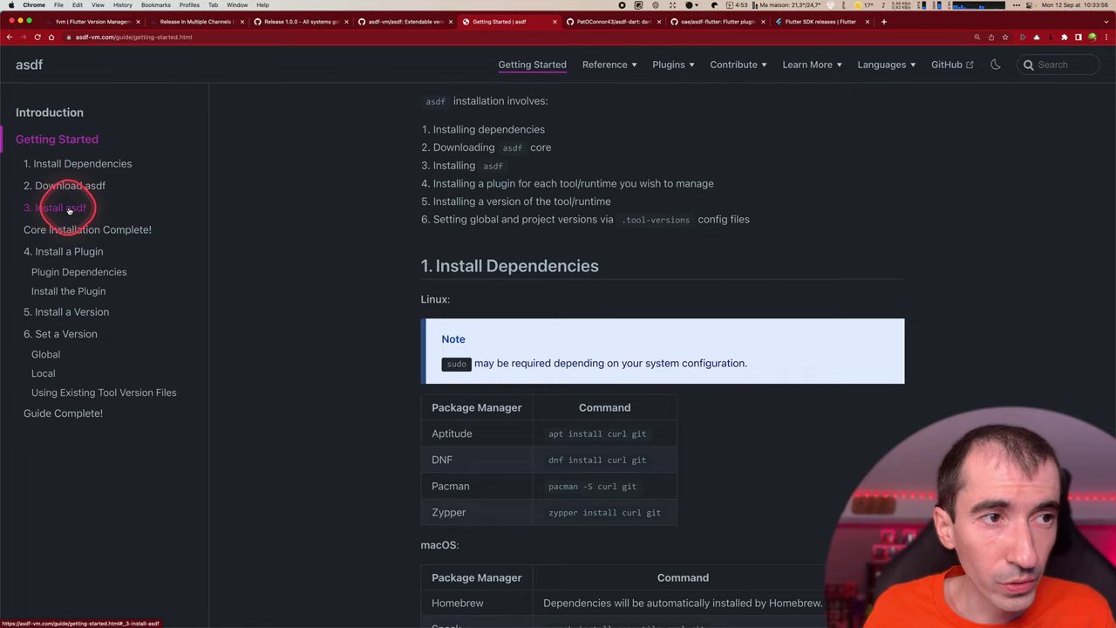
Step: Step through Install asdf, Core Installation Complete and Install a Plugin, revisit asdf-dart, then open Install a Version
left_click(69, 210)
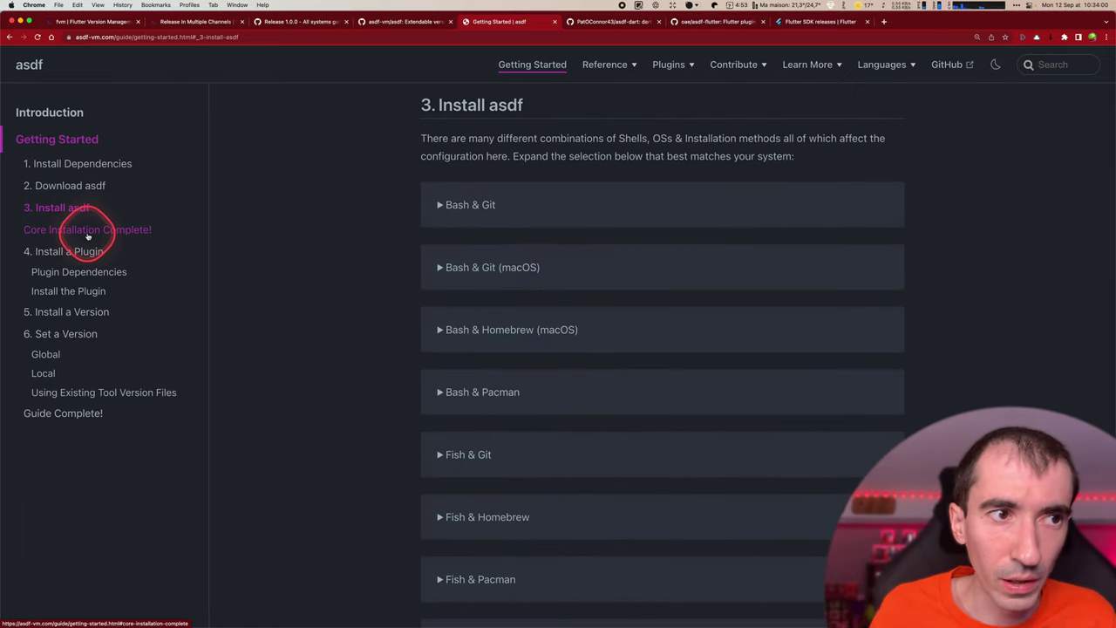
left_click(87, 231)
left_click(85, 250)
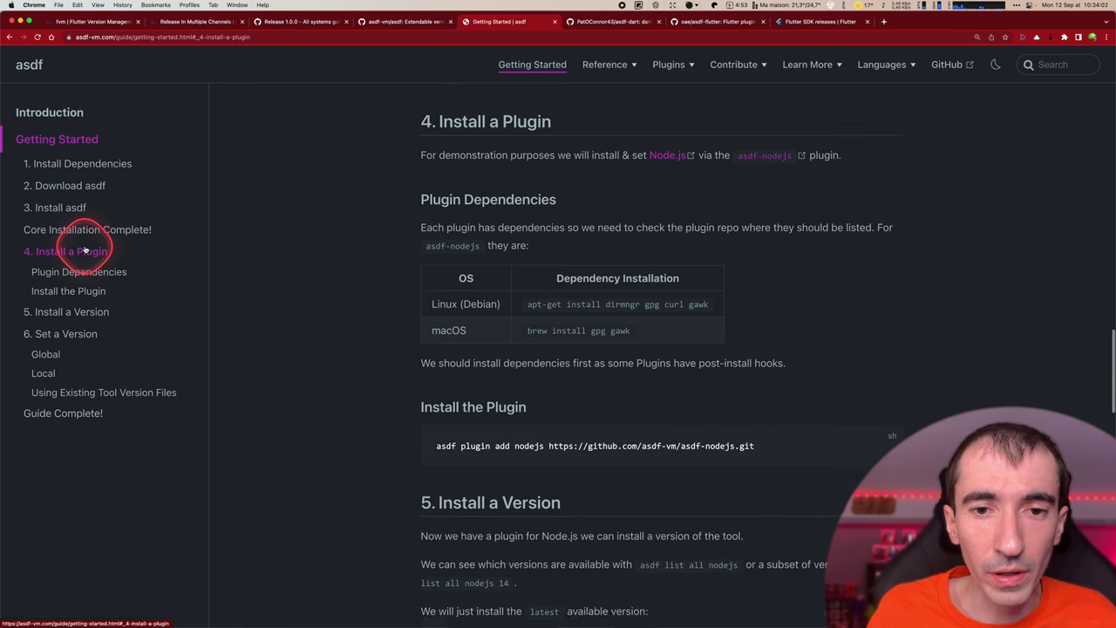
scroll(479, 441, "down", 1)
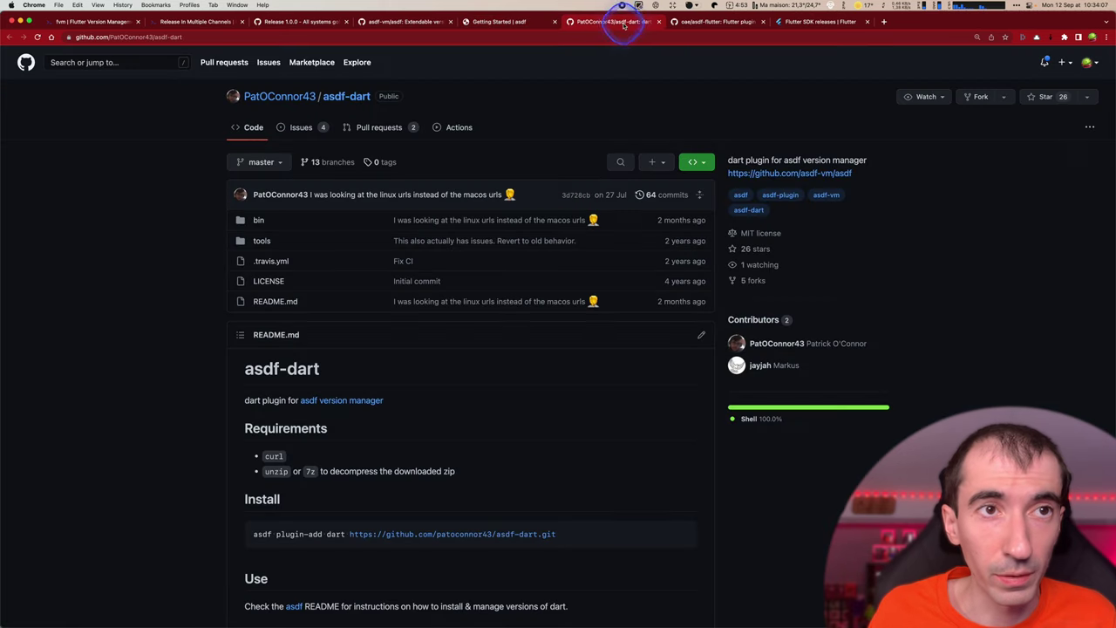
left_click(613, 21)
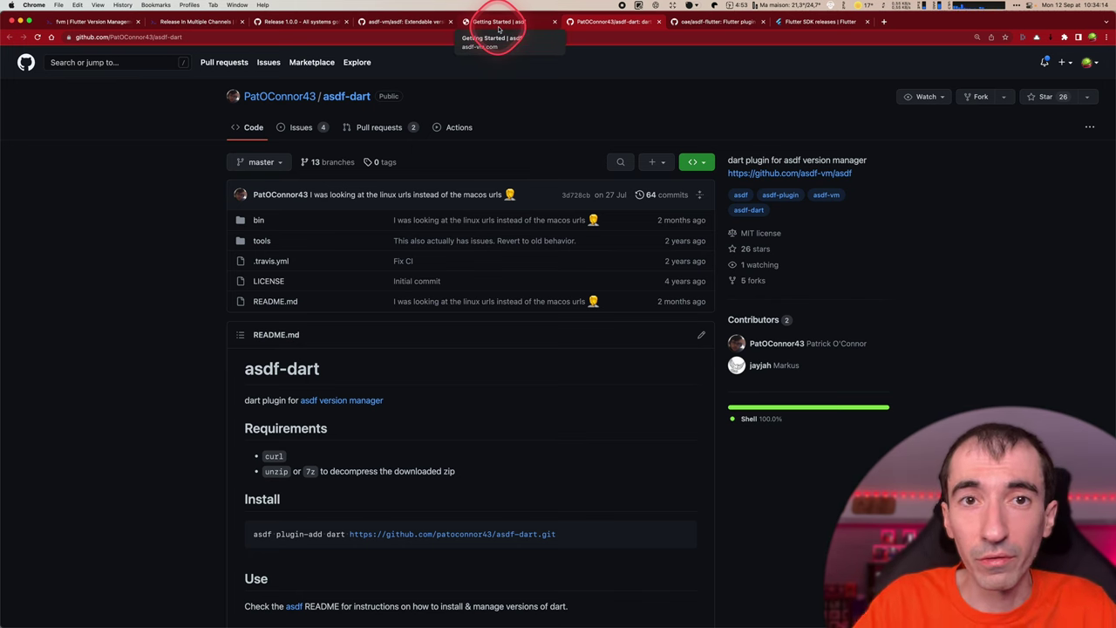
left_click(494, 22)
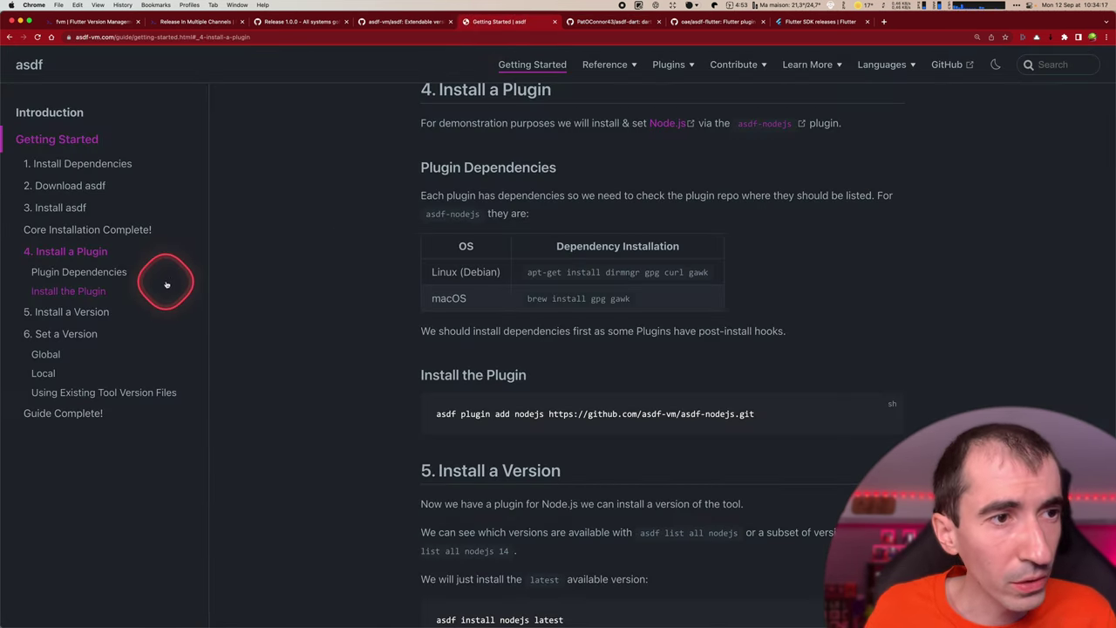
left_click(98, 312)
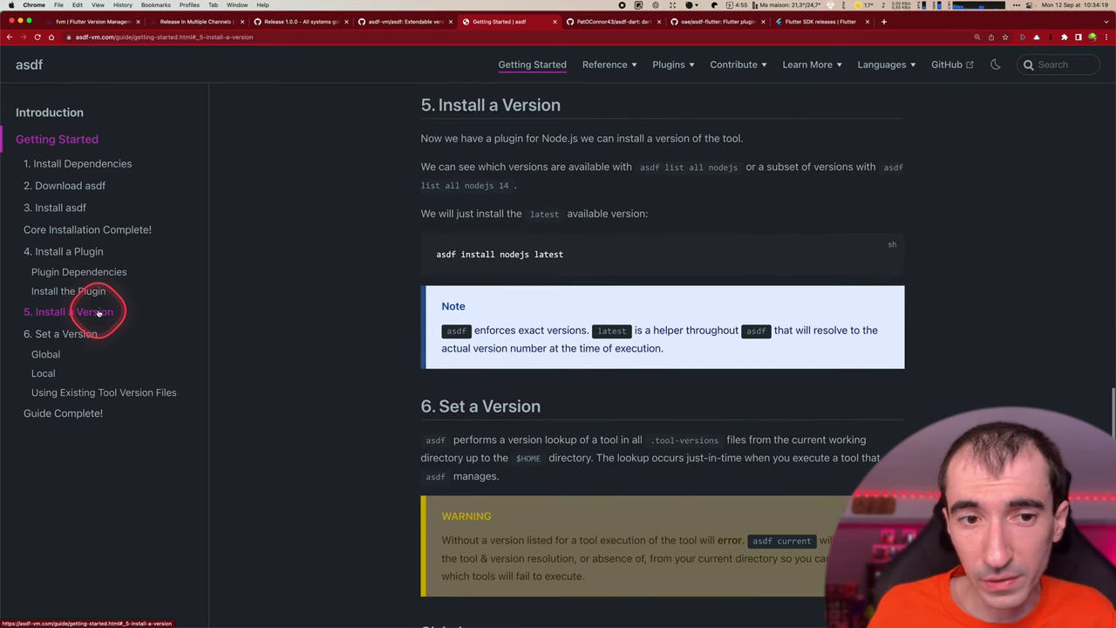